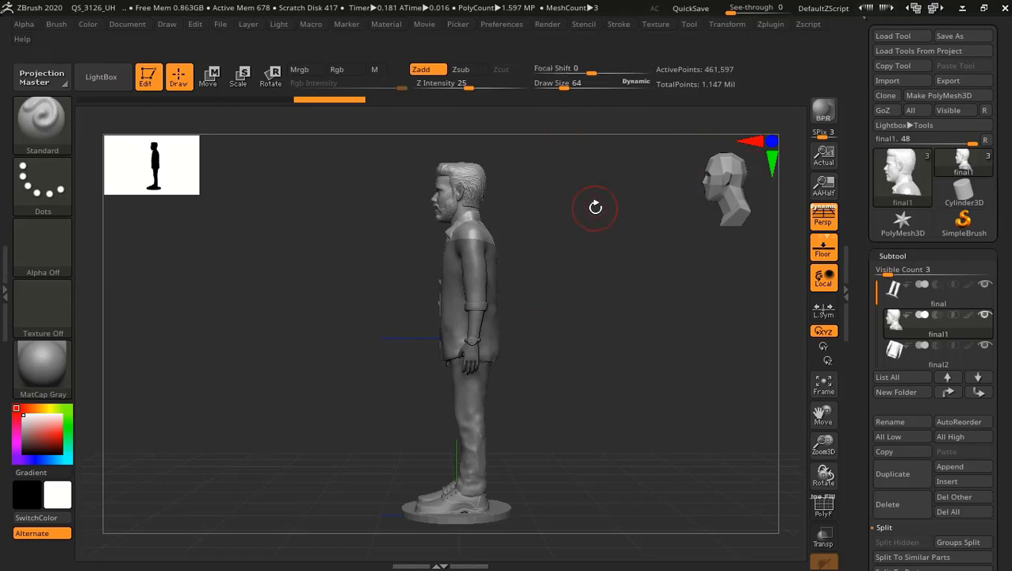
# Rotate the standing figure from its side profile to a front-facing view
pyautogui.moveTo(596, 207); pyautogui.dragTo(585, 255)
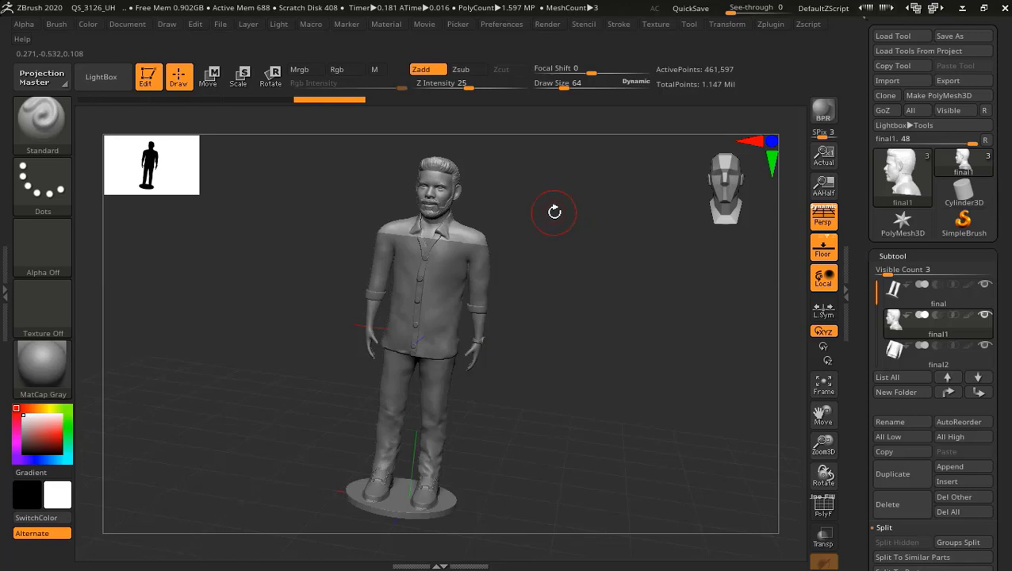
# Frame the figure, make the pants subtool final active, and snap to an exact side view
pyautogui.press('f')
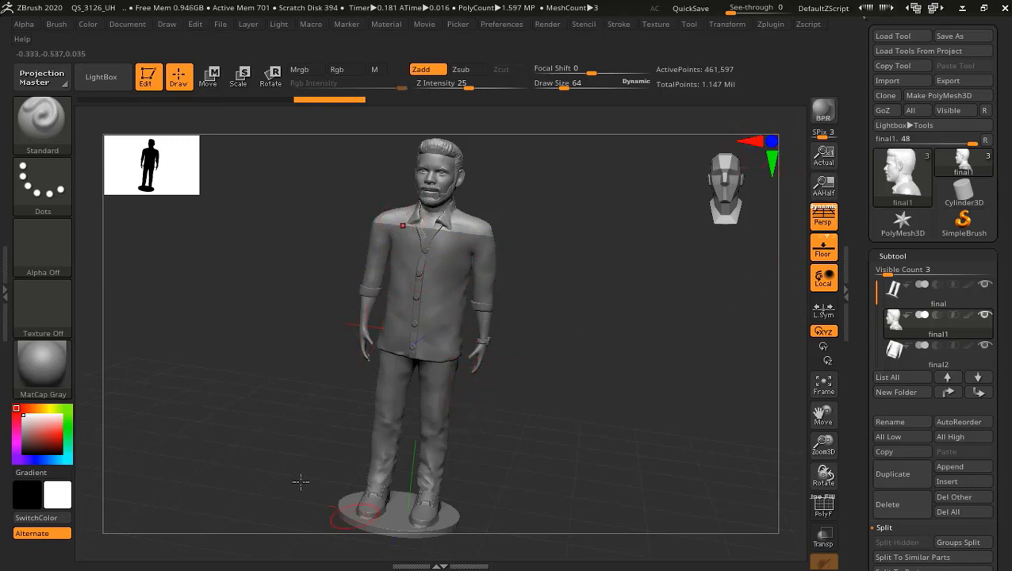
pyautogui.keyDown('alt'); pyautogui.click(425, 397); pyautogui.keyUp('alt')
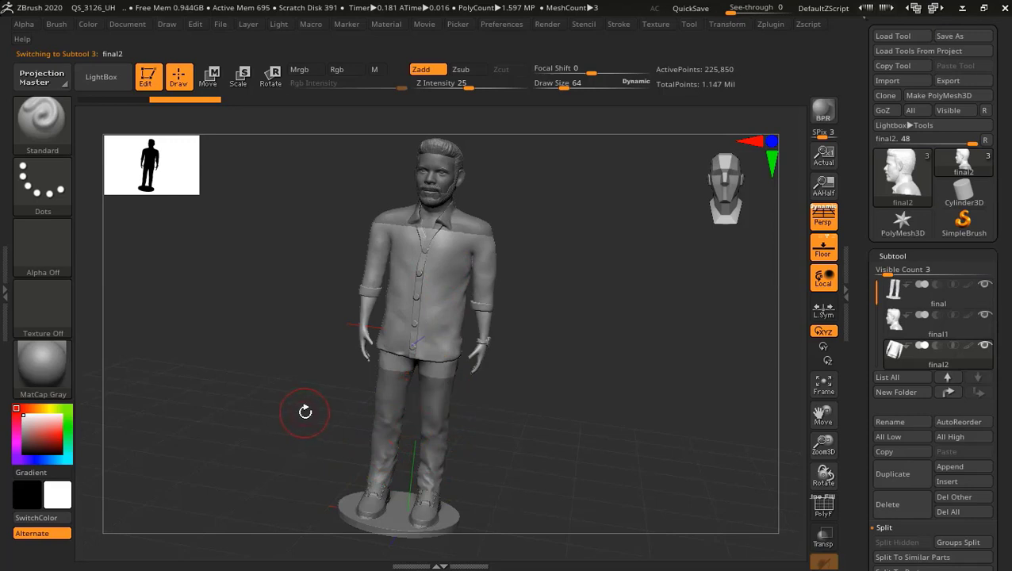
pyautogui.keyDown('alt'); pyautogui.click(435, 412); pyautogui.keyUp('alt')
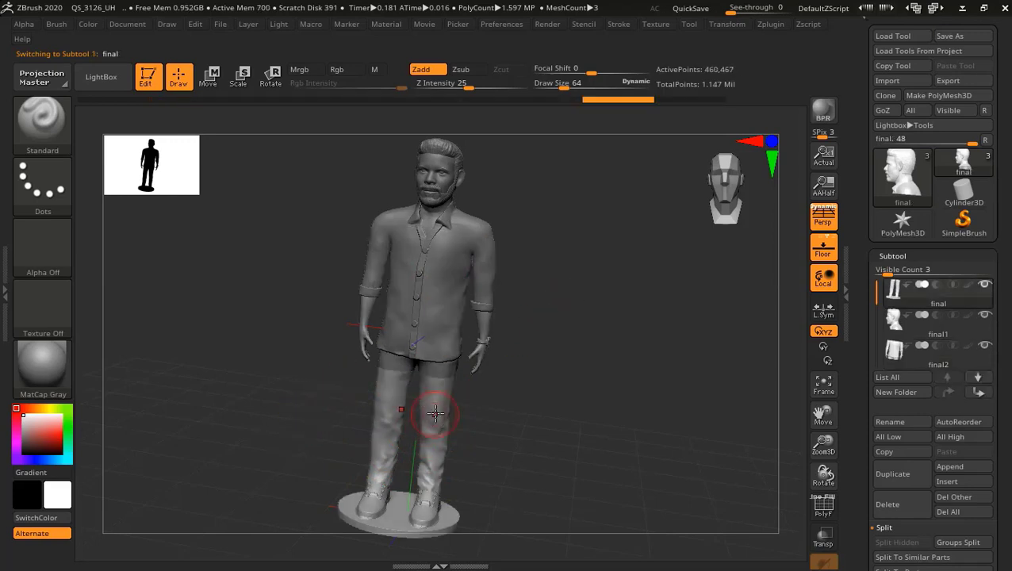
pyautogui.click(759, 140)
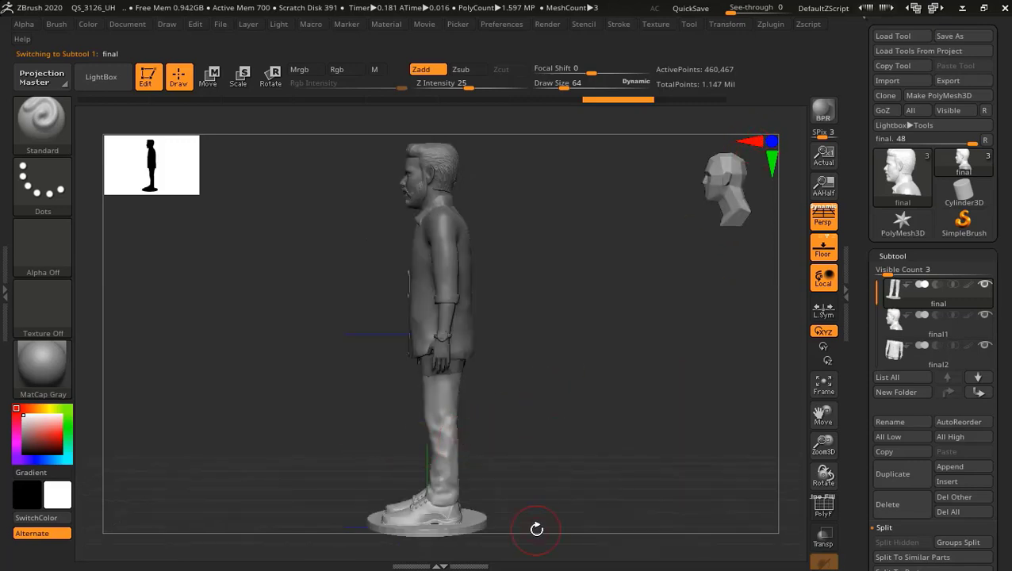
# Box-hide the upper pants of final, keeping only the lower legs and boots visible
pyautogui.hotkey('ctrl', 'shift')
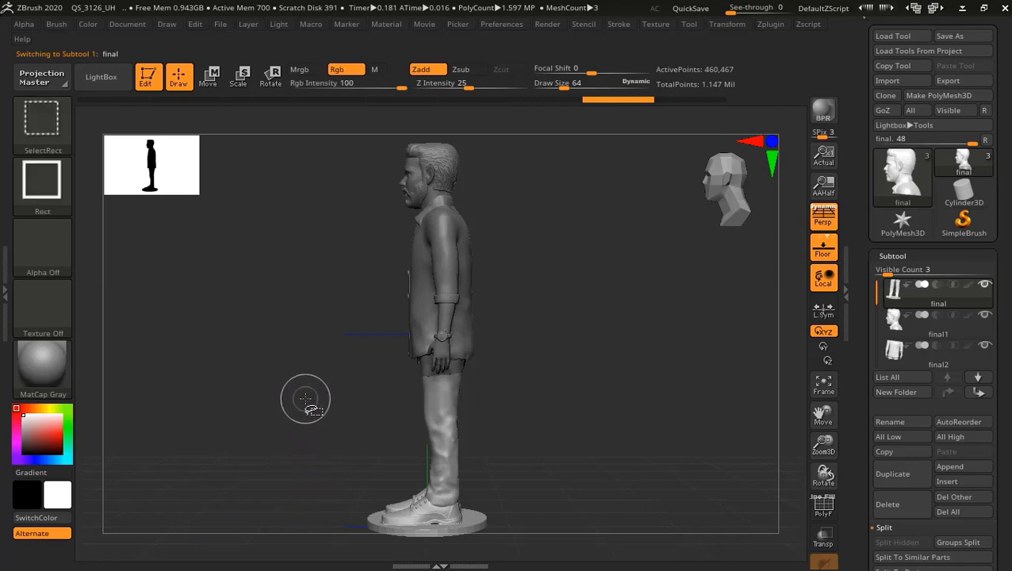
pyautogui.moveTo(308, 411)
pyautogui.mouseDown()
pyautogui.moveTo(538, 550)
pyautogui.moveTo(571, 552)
pyautogui.mouseUp()
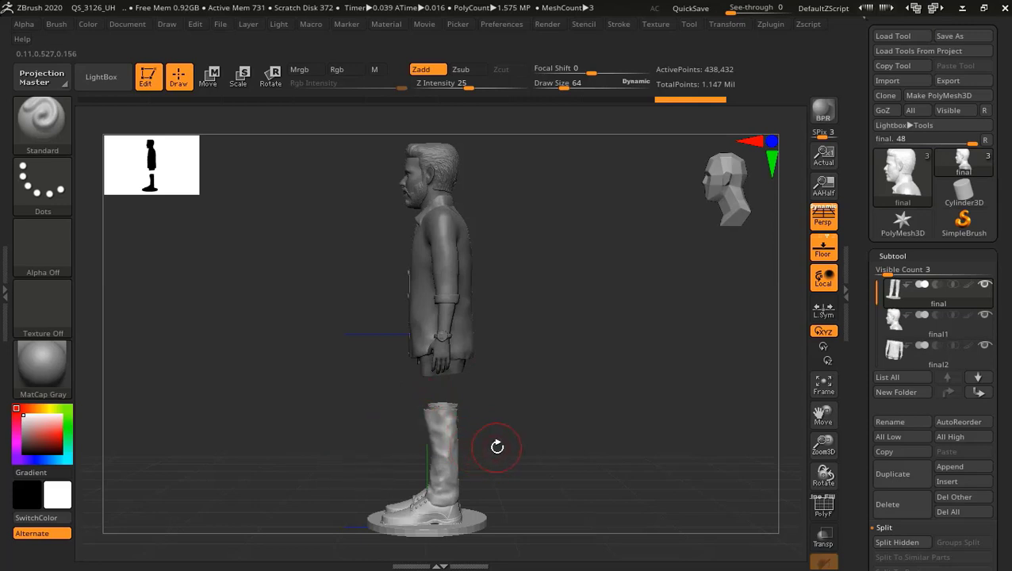
pyautogui.moveTo(596, 395); pyautogui.dragTo(596, 390)
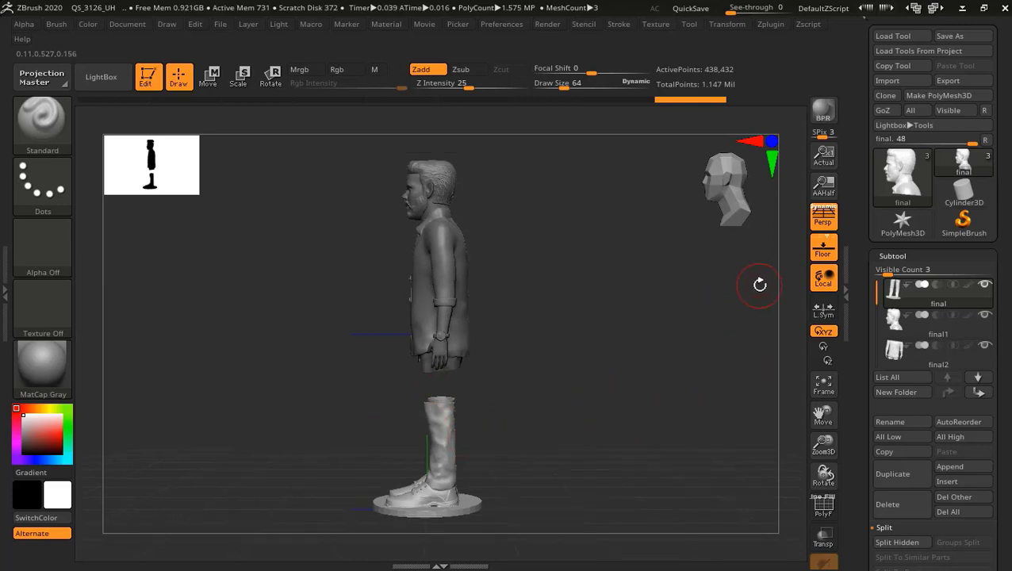
pyautogui.moveTo(749, 138); pyautogui.dragTo(740, 158)
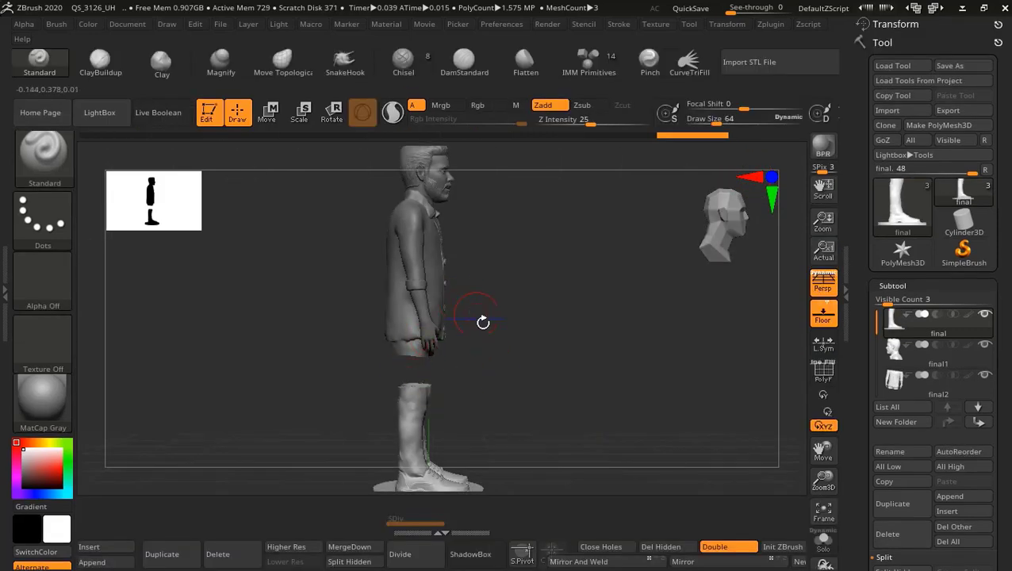
# Hide the head and torso subtools, then orbit to see the boot bases
pyautogui.moveTo(986, 317)
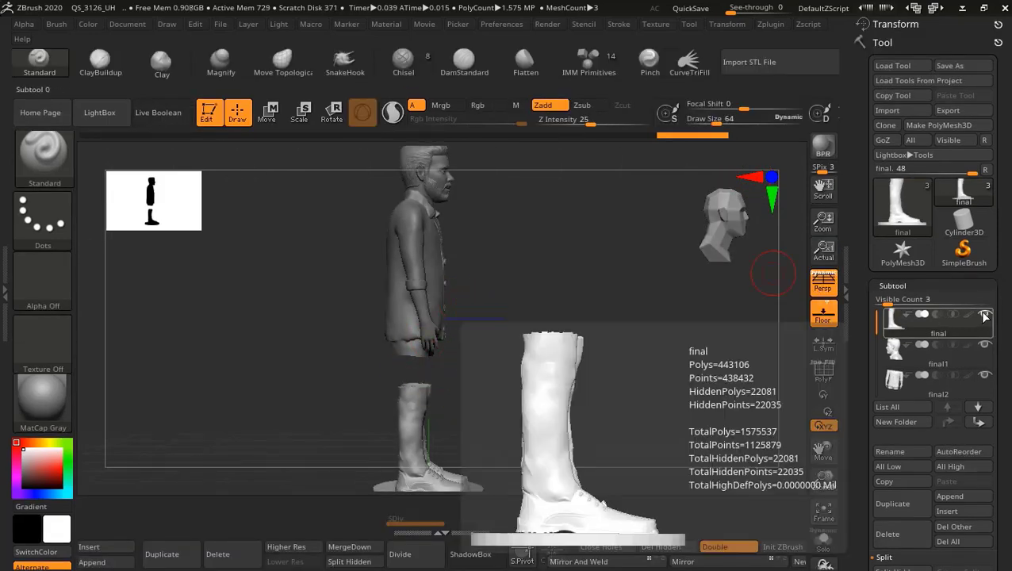
pyautogui.click(985, 344)
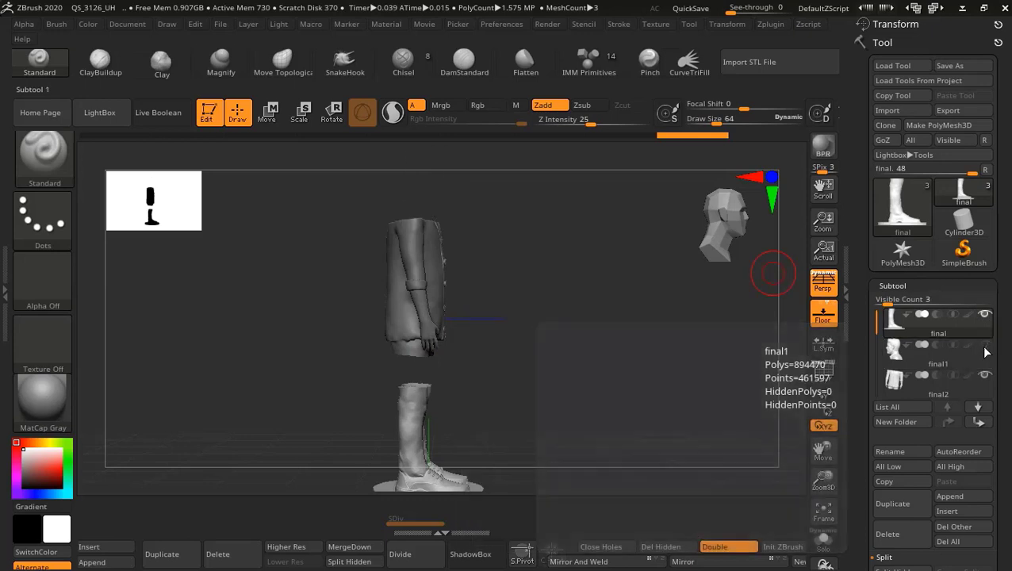
pyautogui.click(986, 375)
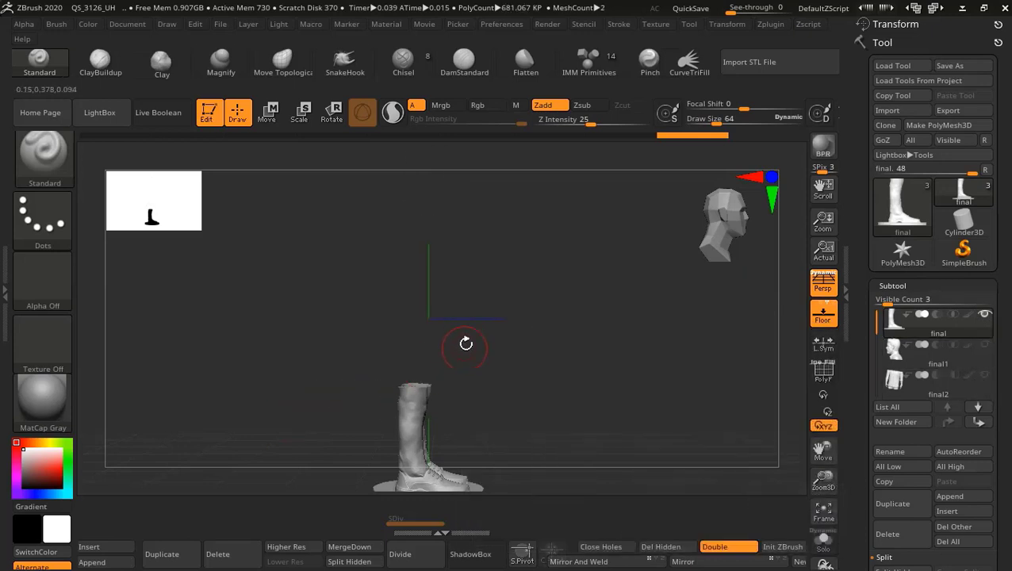
pyautogui.moveTo(509, 474); pyautogui.dragTo(461, 409)
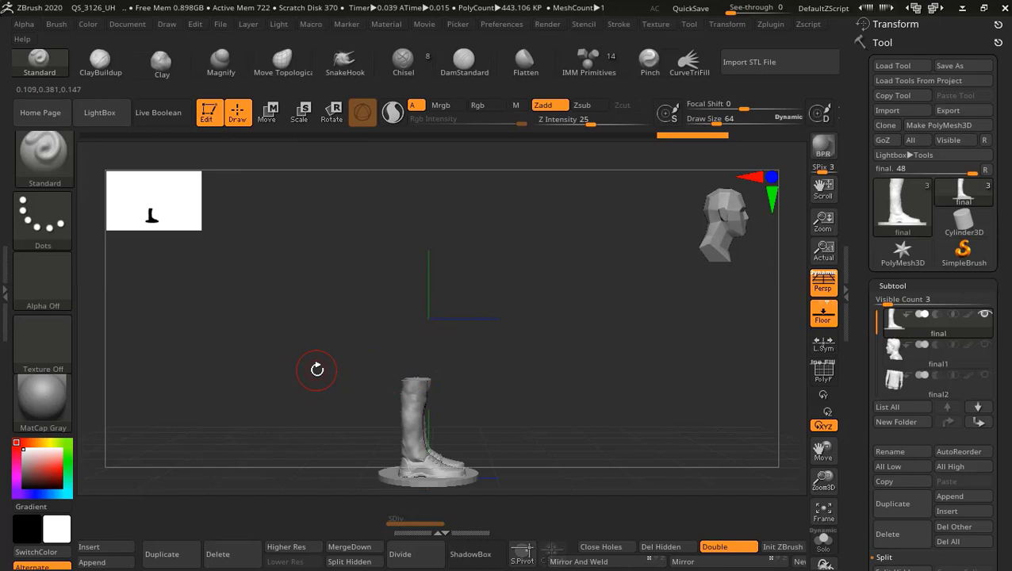
# Briefly reveal the whole pants piece, then undo so the upper legs stay hidden
pyautogui.hotkey('ctrl', 'shift')
pyautogui.keyDown('ctrl'); pyautogui.keyDown('shift'); pyautogui.click(316, 371); pyautogui.keyUp('shift'); pyautogui.keyUp('ctrl')
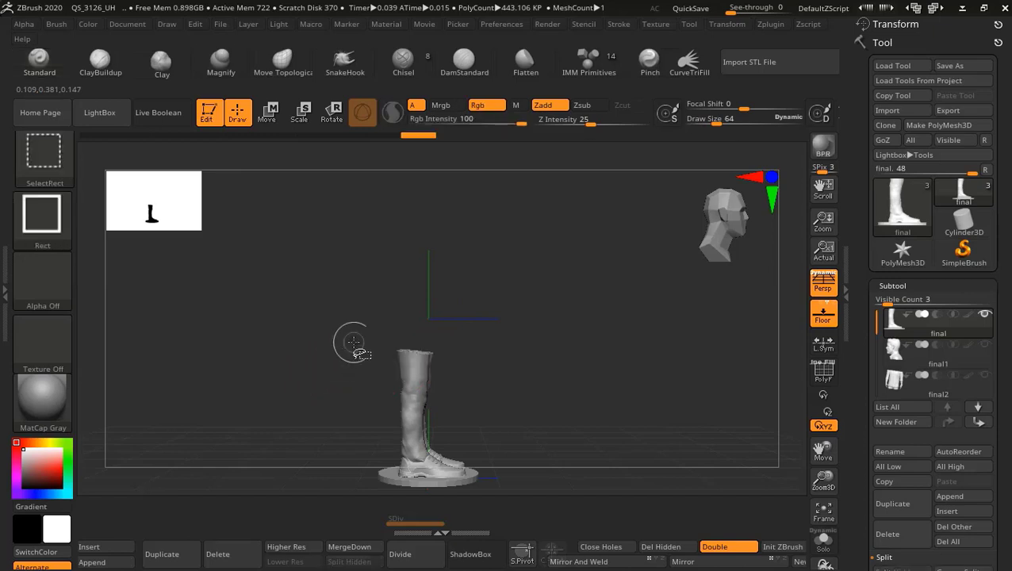
pyautogui.press('ctrl')
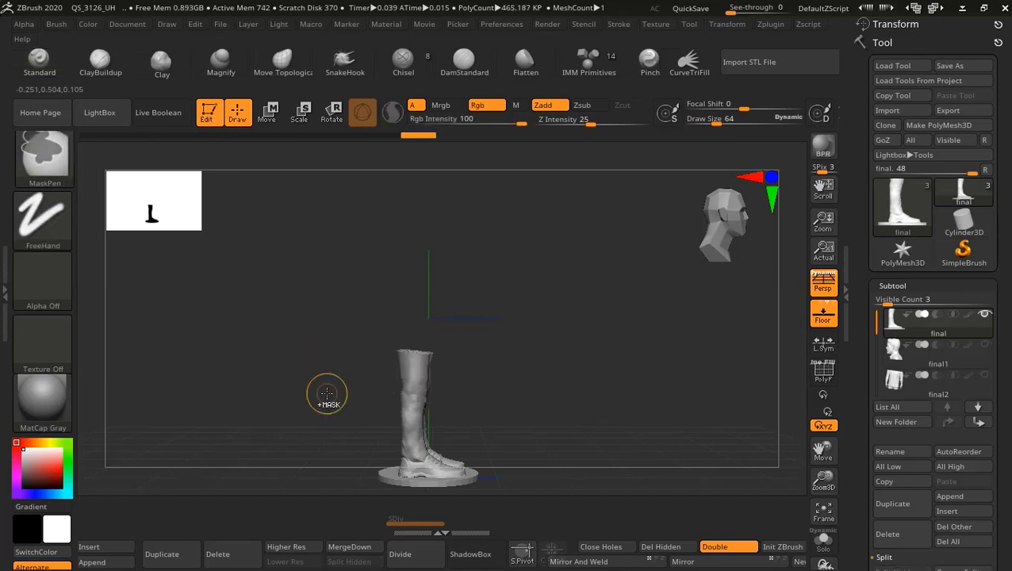
pyautogui.hotkey('ctrl', 'z')
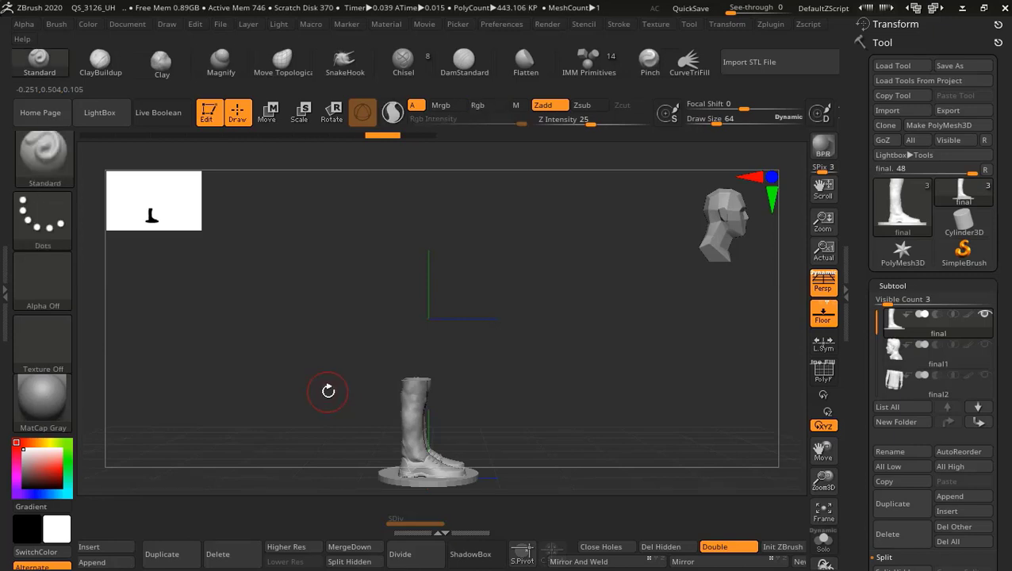
# Invert visibility to show only the two open thigh tubes, viewed down the Y axis
pyautogui.keyDown('ctrl'); pyautogui.keyDown('shift'); pyautogui.click(354, 419); pyautogui.keyUp('shift'); pyautogui.keyUp('ctrl')
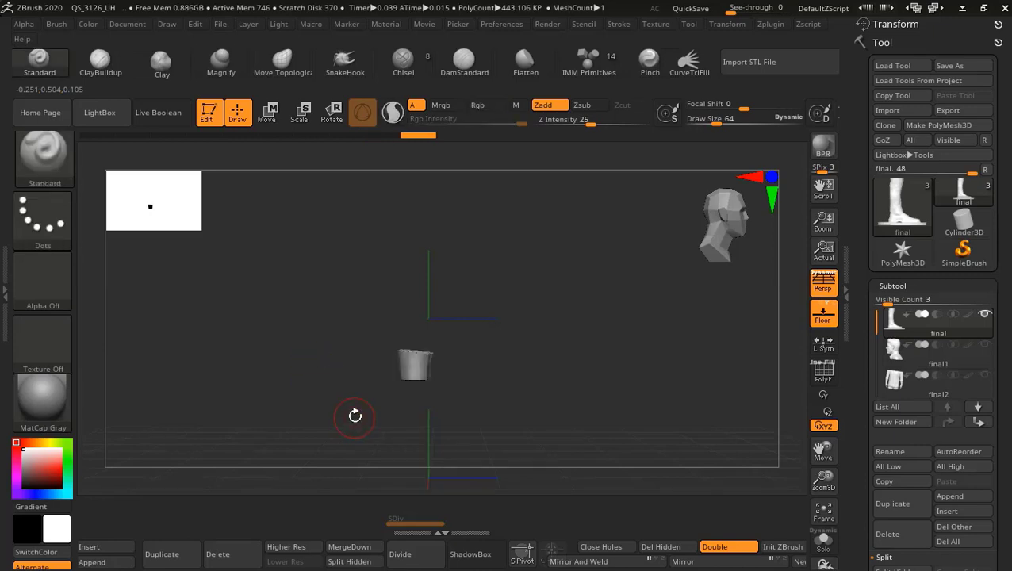
pyautogui.click(772, 205)
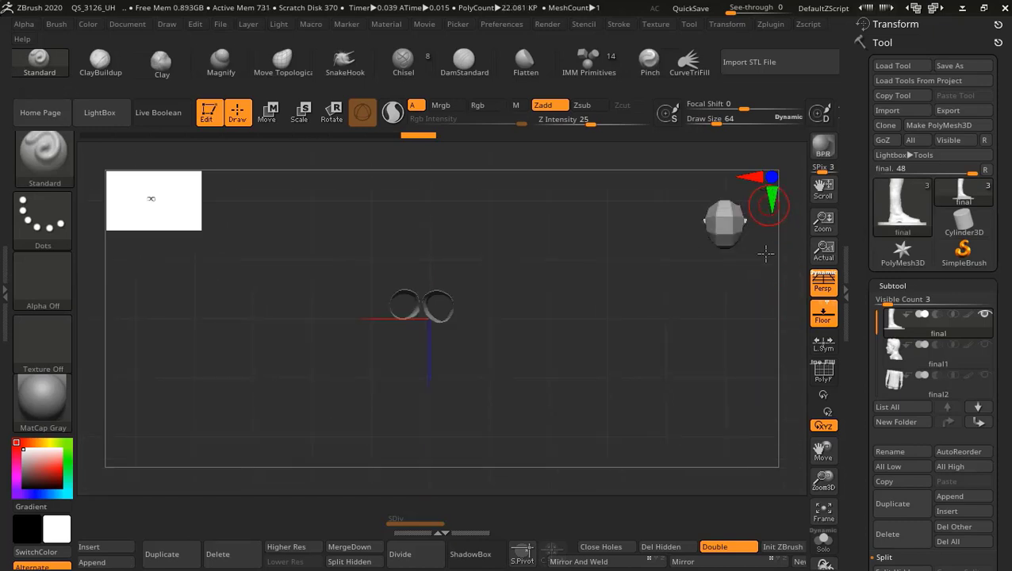
pyautogui.moveTo(766, 253); pyautogui.dragTo(755, 274)
pyautogui.scroll(-5, 887, 343)
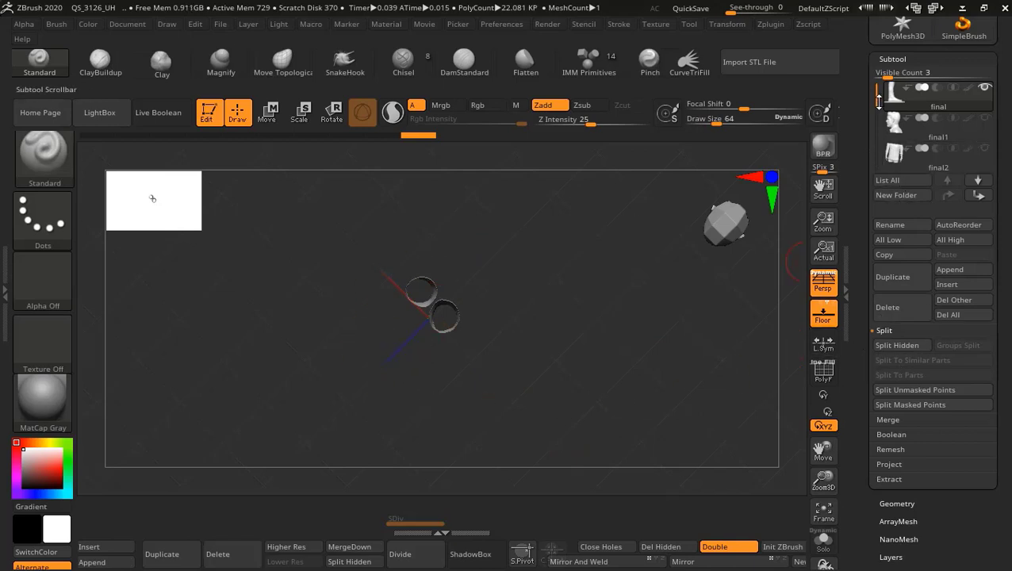
pyautogui.moveTo(872, 155); pyautogui.dragTo(868, 85)
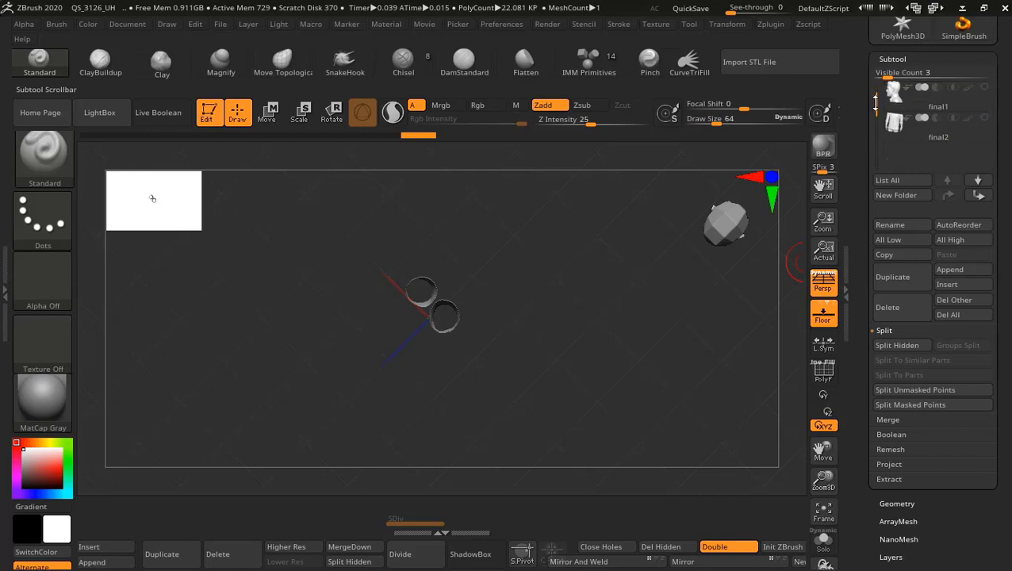
# Use Split Hidden to move the lower legs and boots into new subtool final1_1
pyautogui.click(901, 346)
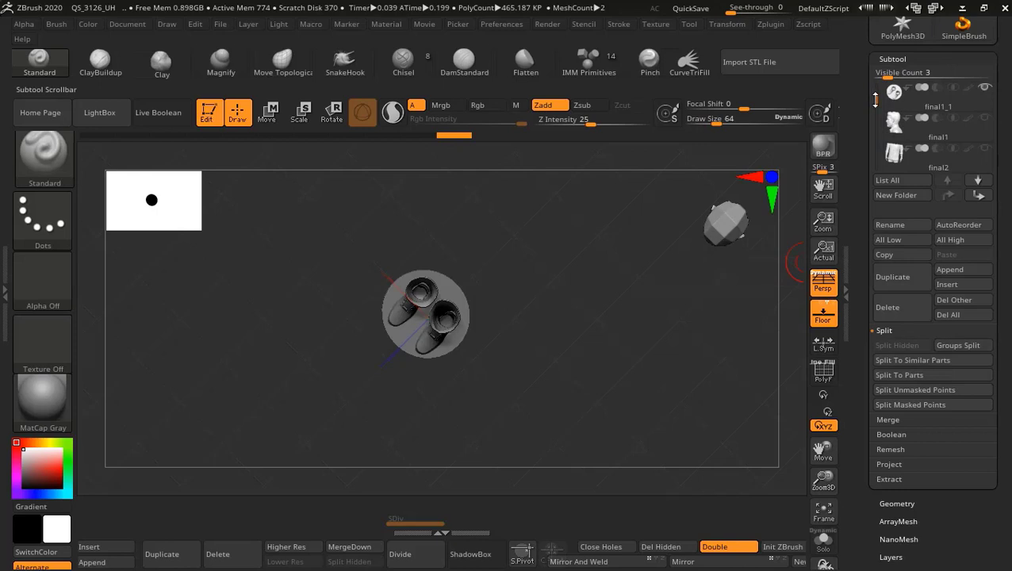
pyautogui.moveTo(878, 115); pyautogui.dragTo(877, 94)
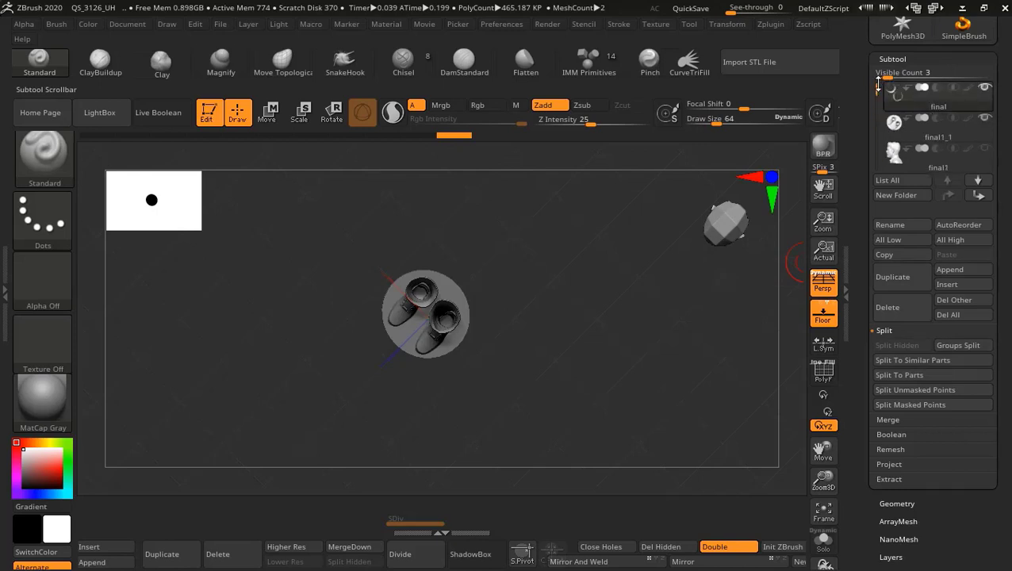
pyautogui.moveTo(918, 88)
pyautogui.click(929, 127)
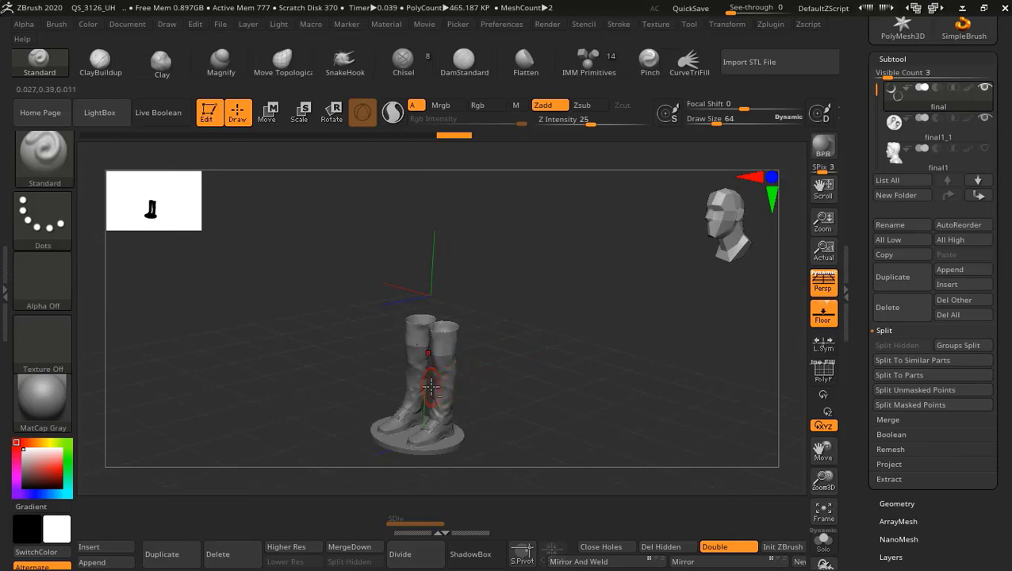
# Inspect the boots piece final1_1 from above, then reselect the thigh tubes piece final
pyautogui.keyDown('alt'); pyautogui.click(431, 385); pyautogui.keyUp('alt')
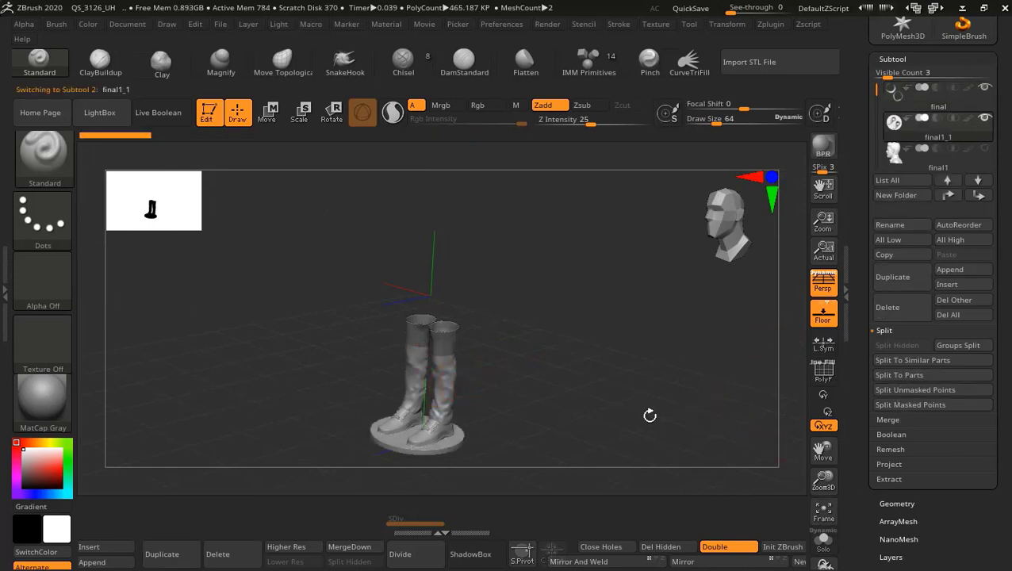
pyautogui.keyDown('alt'); pyautogui.click(451, 337); pyautogui.keyUp('alt')
pyautogui.moveTo(750, 178); pyautogui.dragTo(754, 230)
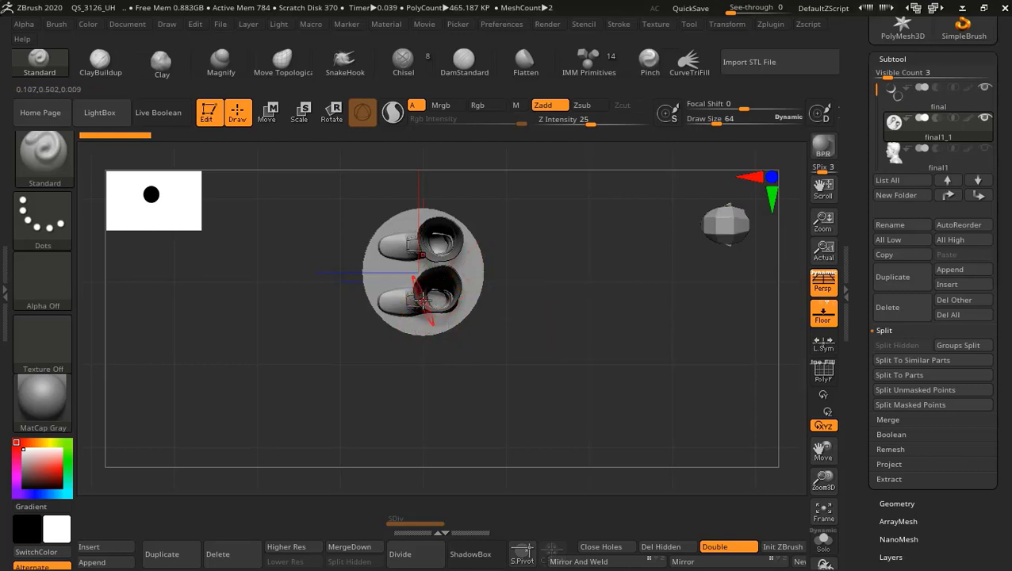
pyautogui.keyDown('alt'); pyautogui.click(464, 295); pyautogui.keyUp('alt')
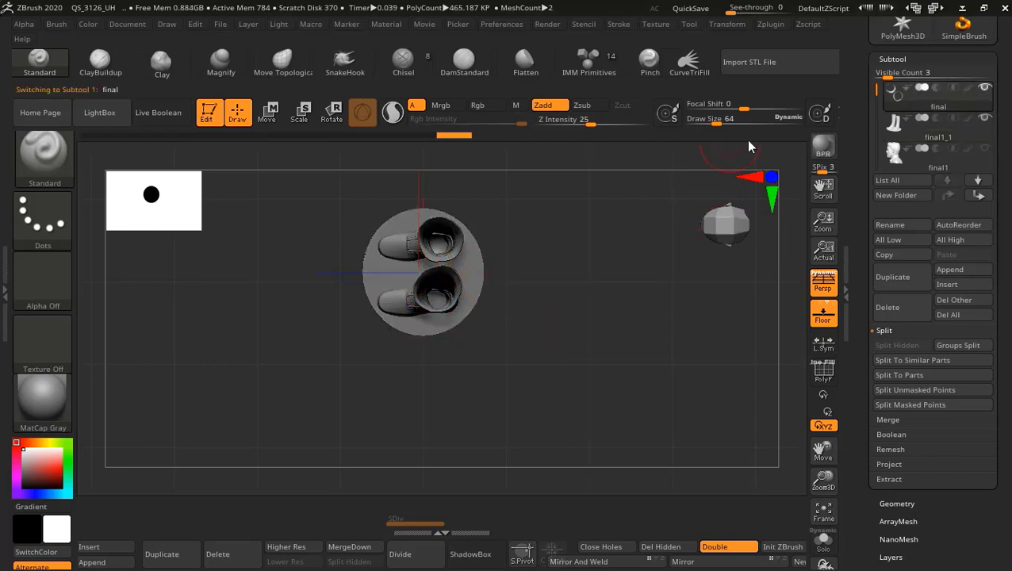
# Orbit around the thigh tubes of final and cap their open ends
pyautogui.moveTo(672, 262); pyautogui.dragTo(677, 146)
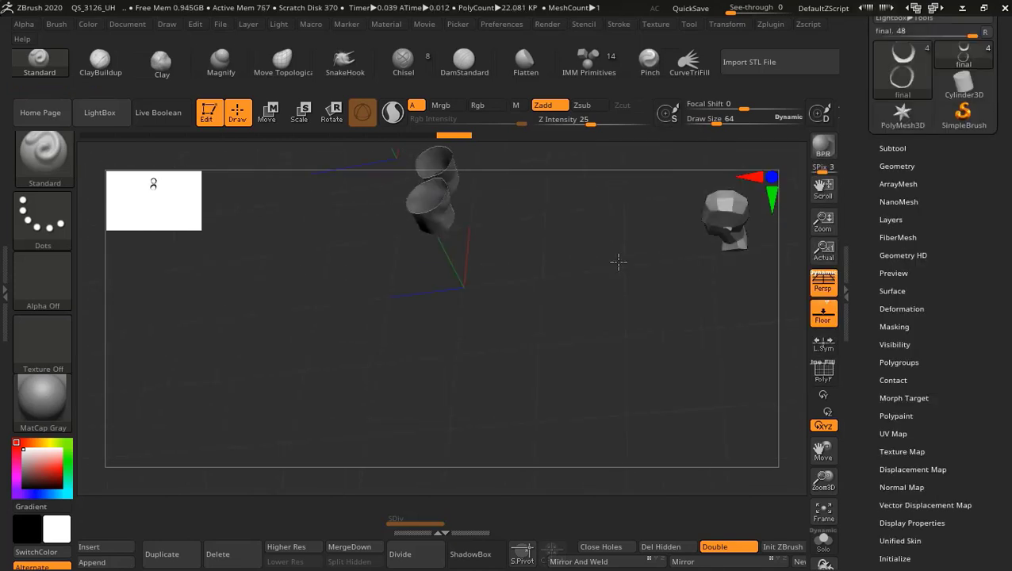
pyautogui.moveTo(619, 262); pyautogui.dragTo(605, 321)
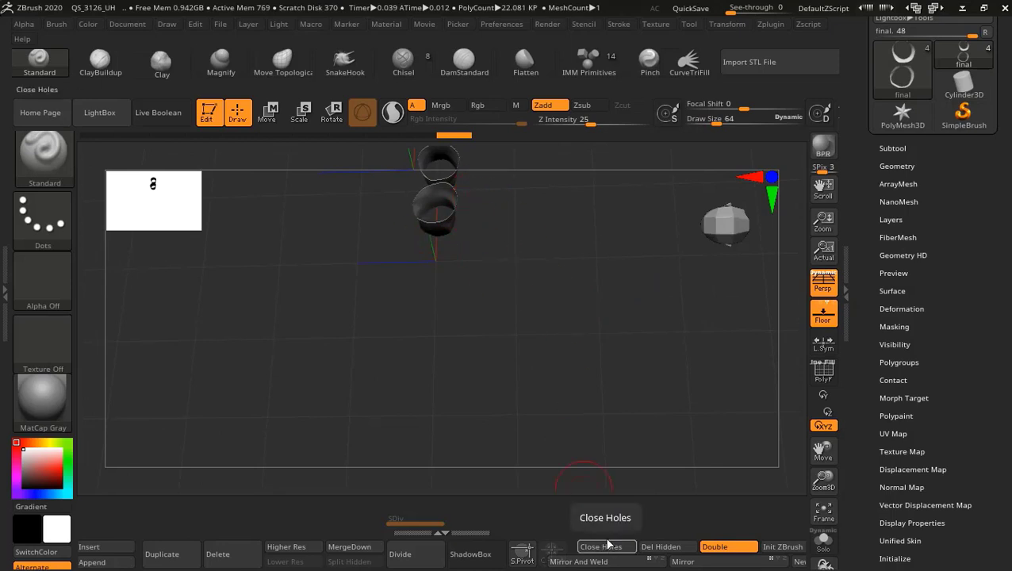
pyautogui.moveTo(823, 451); pyautogui.dragTo(851, 552)
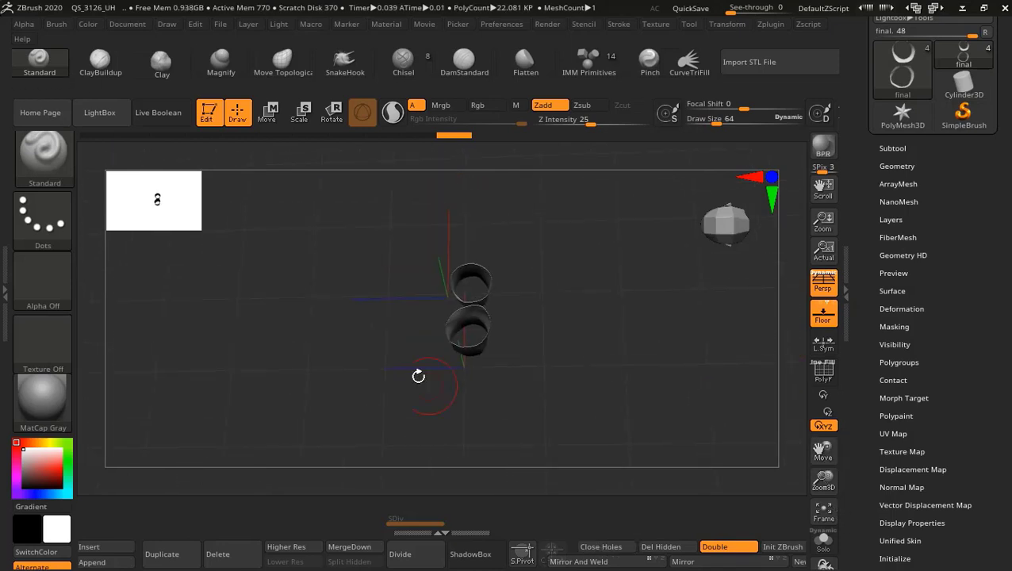
pyautogui.click(601, 546)
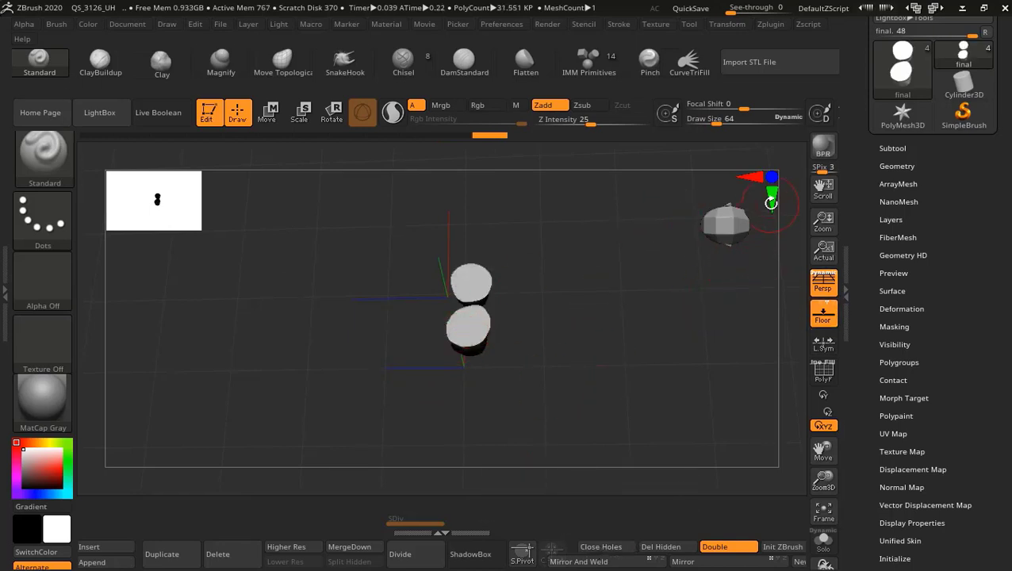
pyautogui.moveTo(770, 203); pyautogui.dragTo(722, 188)
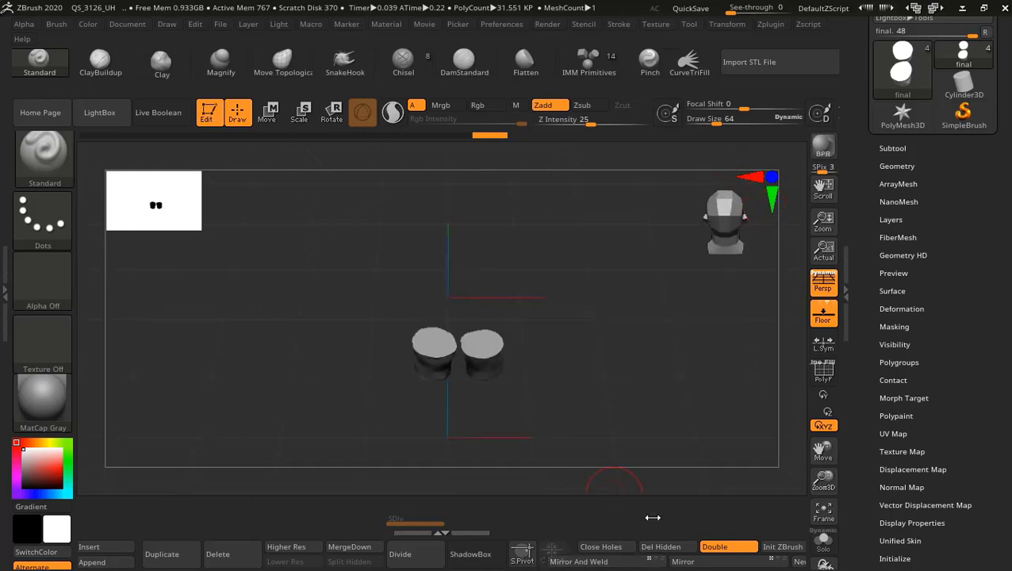
# Expand Tool > Geometry with DynaMesh and Modify Topology, and show the Subtool list
pyautogui.click(889, 166)
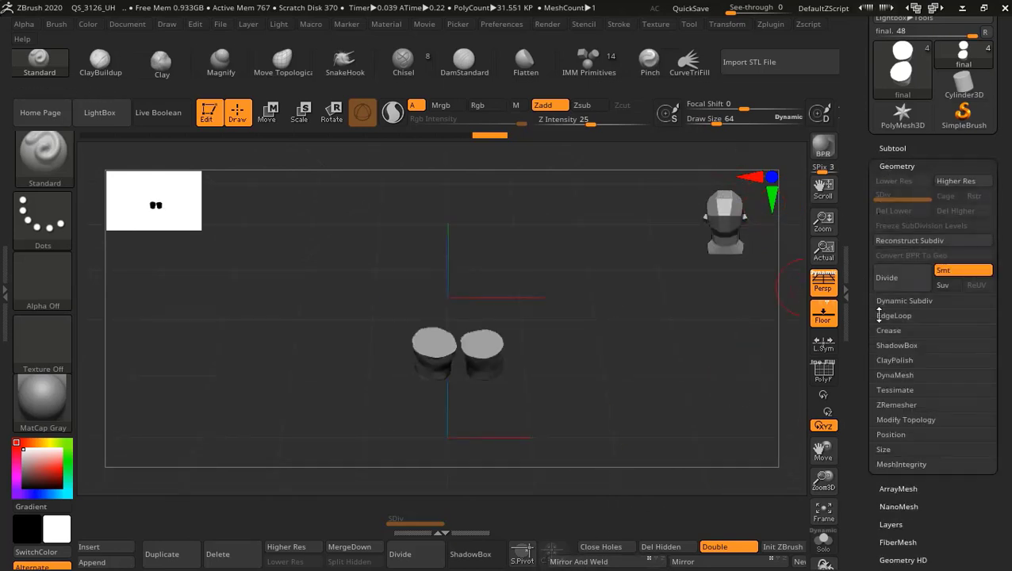
pyautogui.click(889, 376)
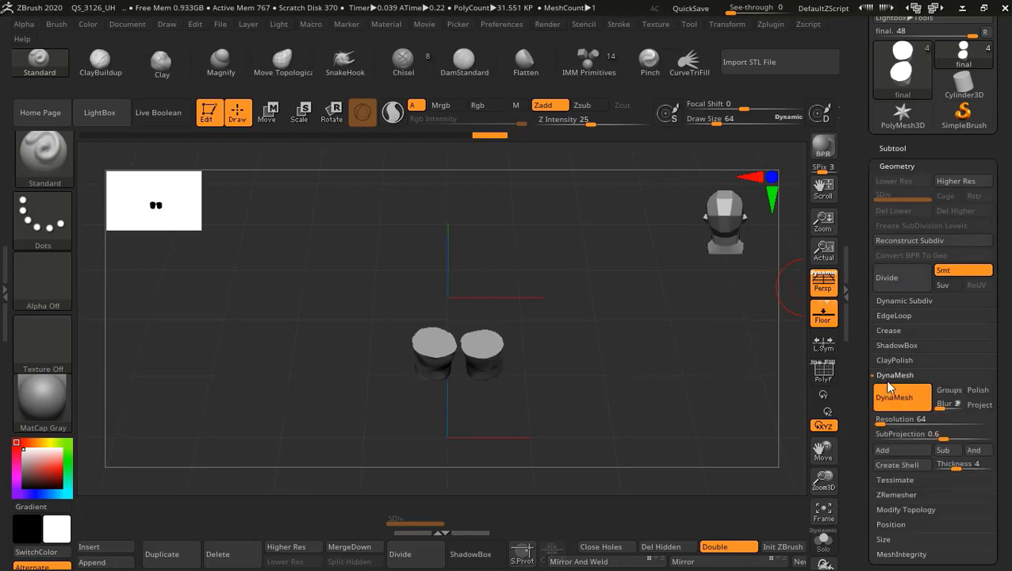
pyautogui.moveTo(863, 506); pyautogui.dragTo(875, 456)
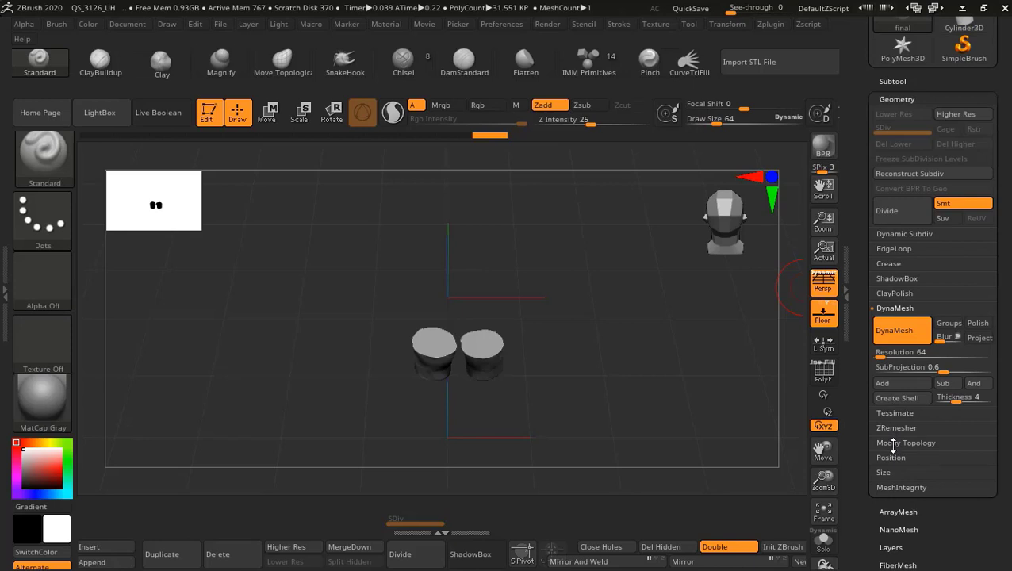
pyautogui.click(893, 443)
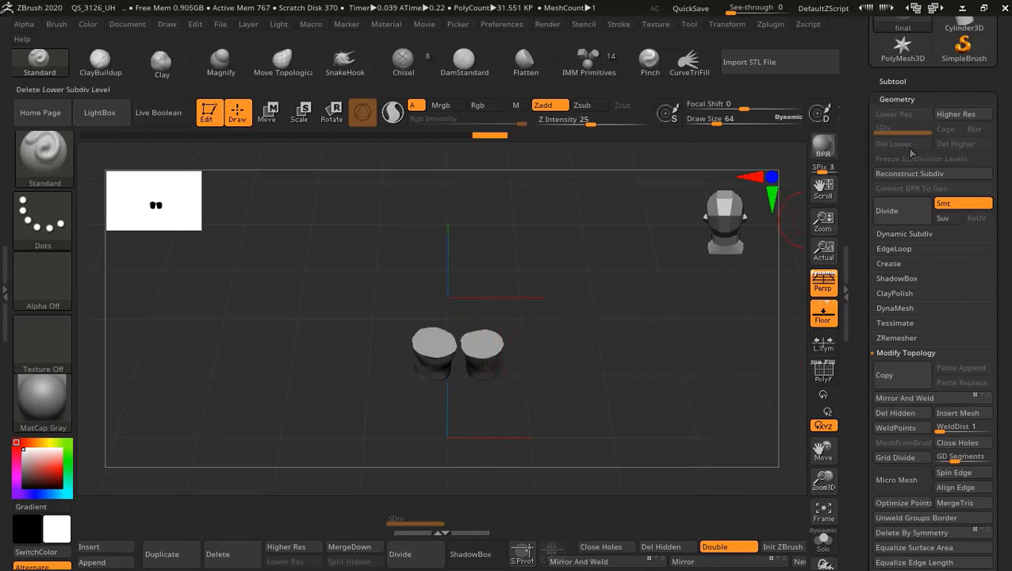
pyautogui.moveTo(864, 91); pyautogui.dragTo(864, 126)
# Select final1_1, hide final, and use Close Holes to cap the boot tops
pyautogui.click(894, 117)
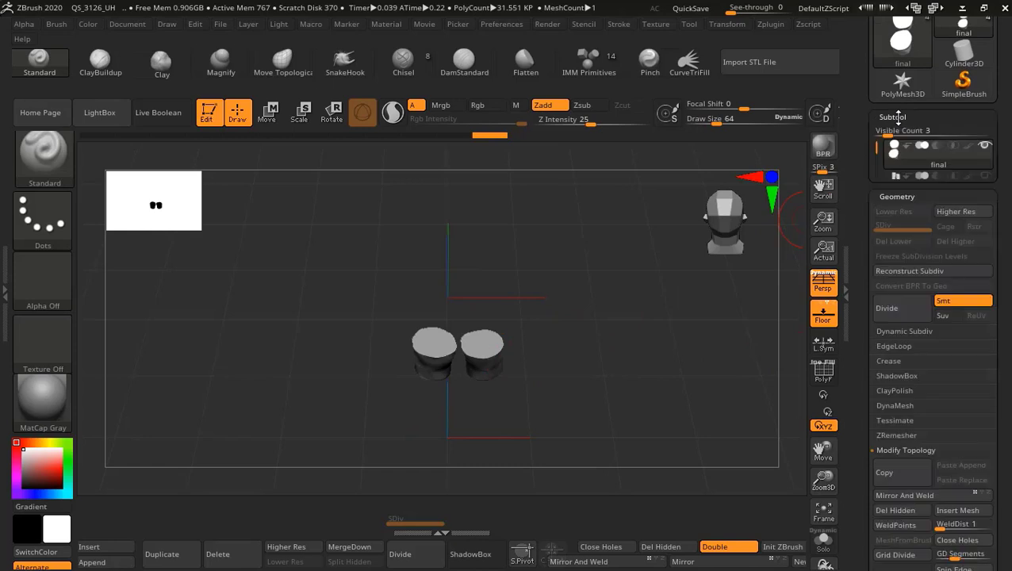
pyautogui.click(894, 185)
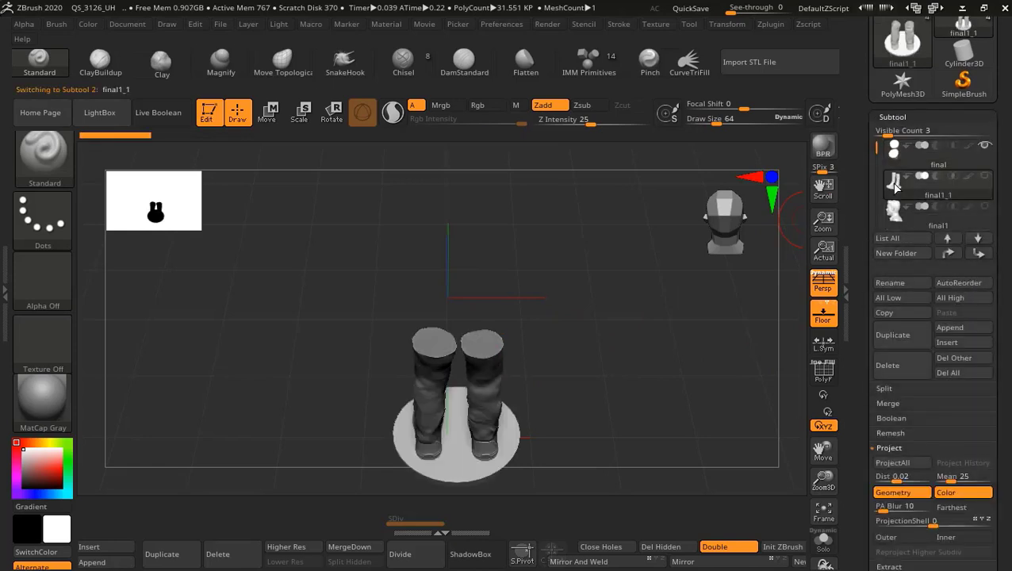
pyautogui.click(984, 146)
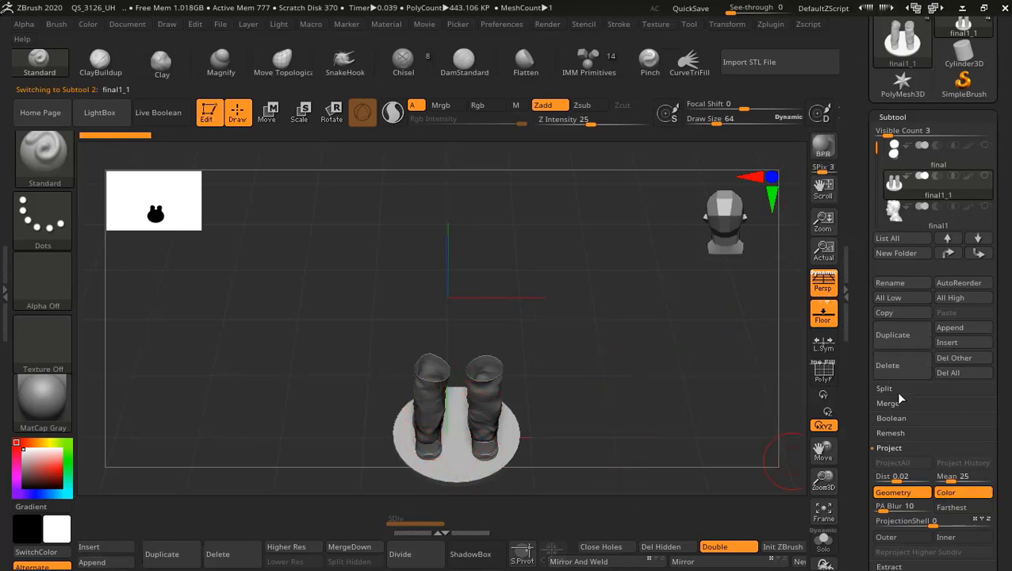
pyautogui.click(633, 546)
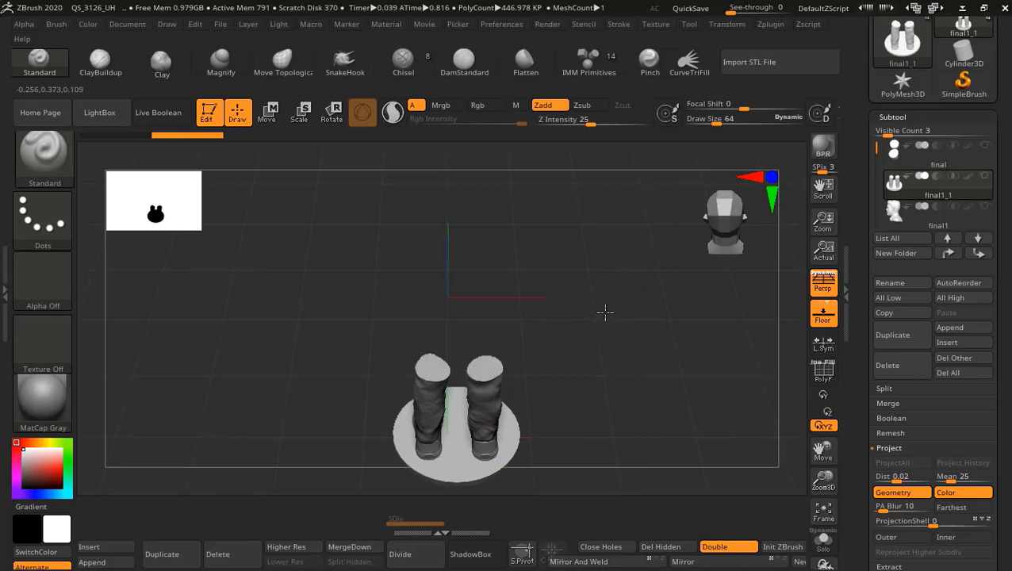
pyautogui.moveTo(605, 314)
pyautogui.mouseDown()
pyautogui.moveTo(538, 357)
pyautogui.moveTo(540, 379)
pyautogui.moveTo(429, 384)
pyautogui.mouseUp()
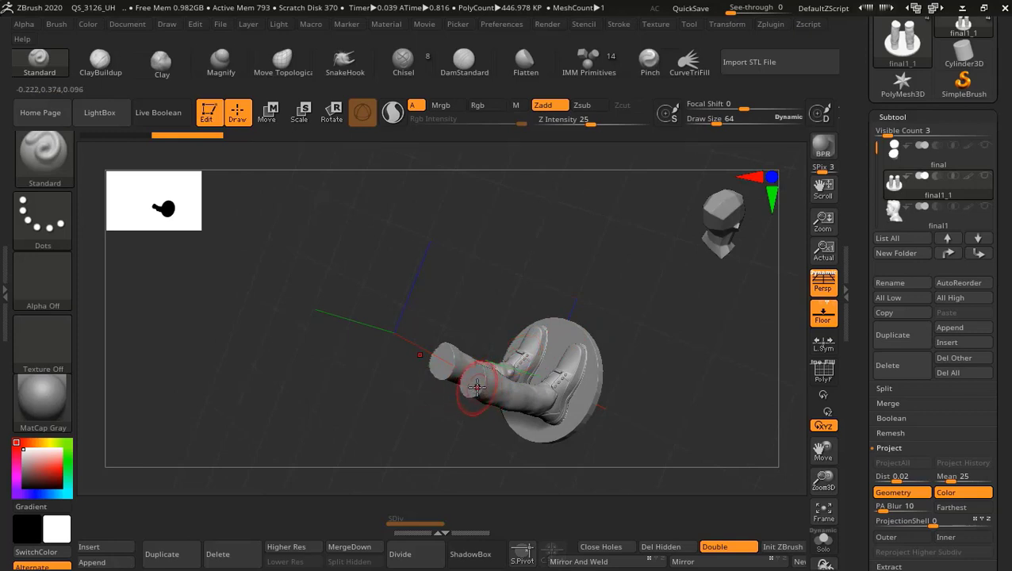
pyautogui.moveTo(474, 386); pyautogui.dragTo(497, 374)
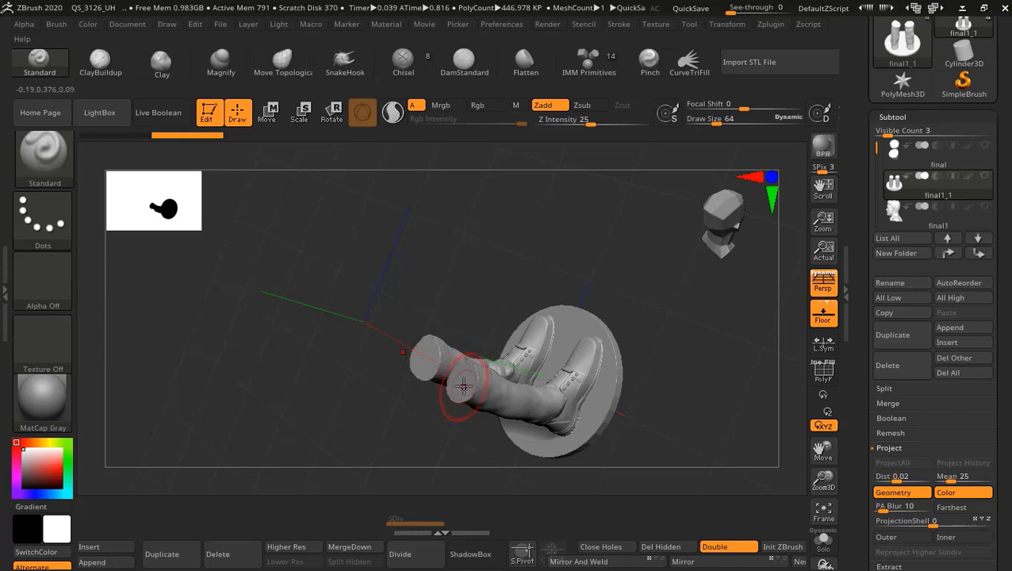
pyautogui.scroll(3, 861, 95)
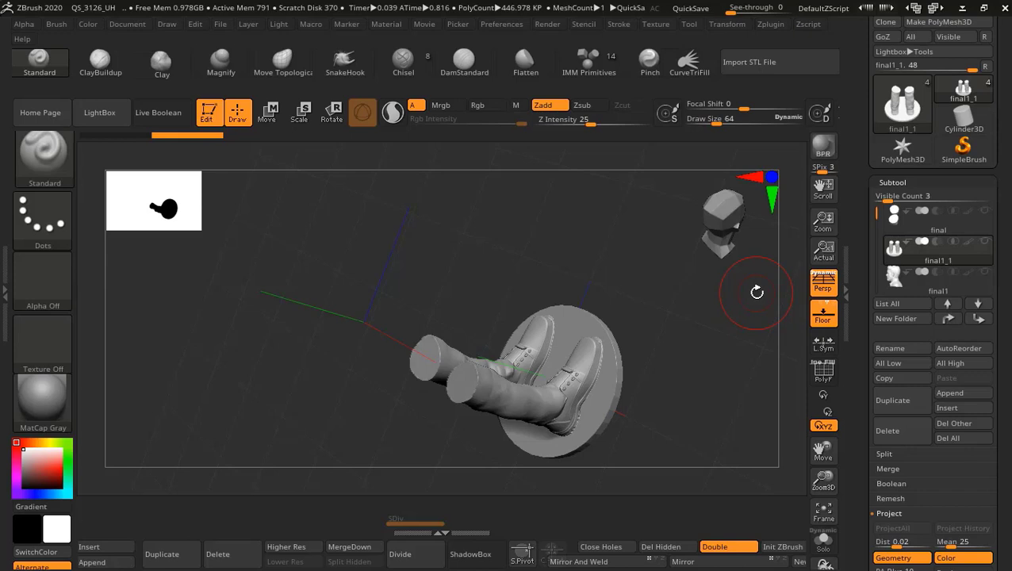
pyautogui.scroll(1, 695, 312)
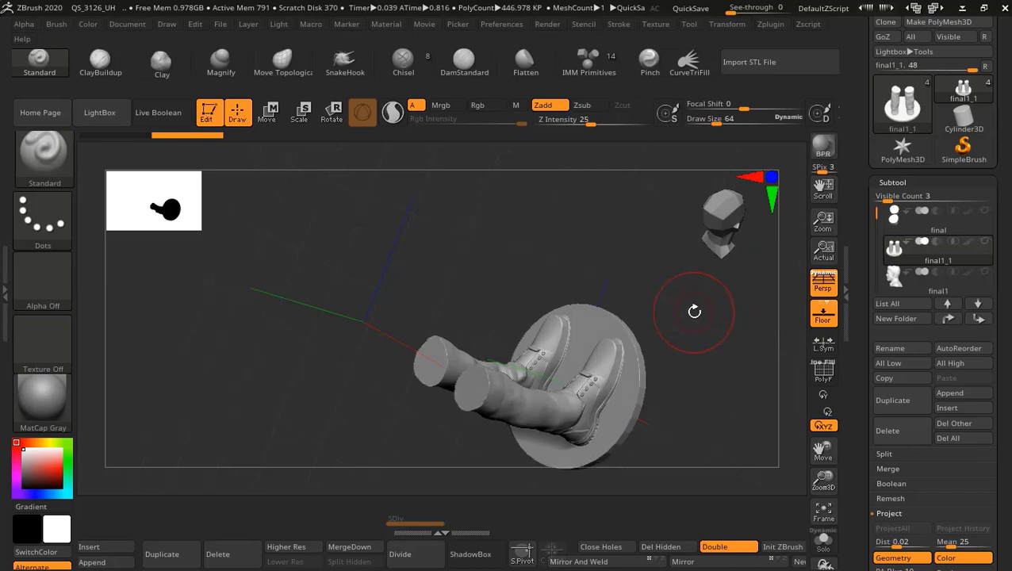
pyautogui.scroll(-1, 695, 312)
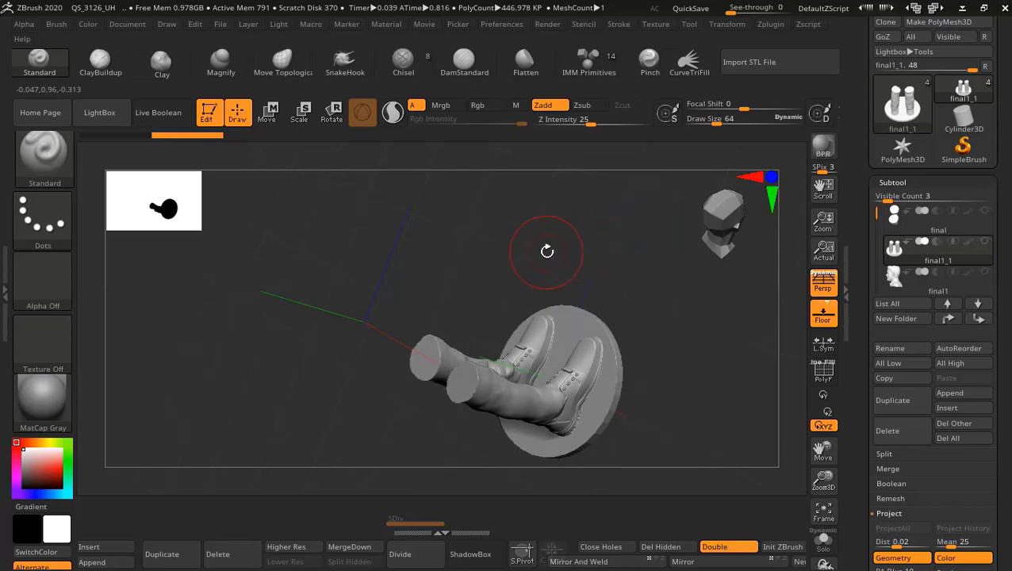
pyautogui.moveTo(549, 251)
pyautogui.mouseDown()
pyautogui.moveTo(542, 242)
pyautogui.moveTo(553, 245)
pyautogui.mouseUp()
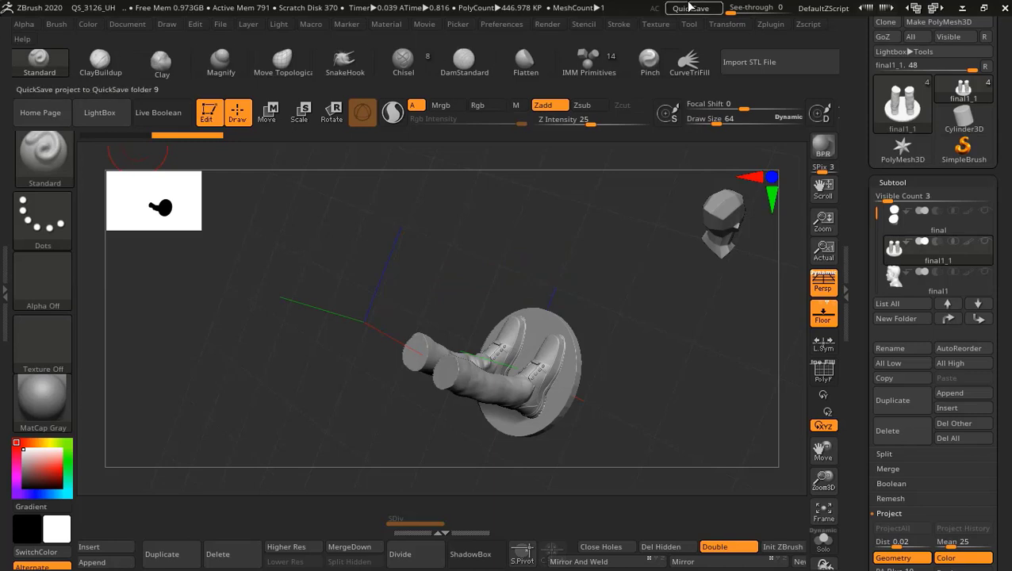
pyautogui.click(766, 25)
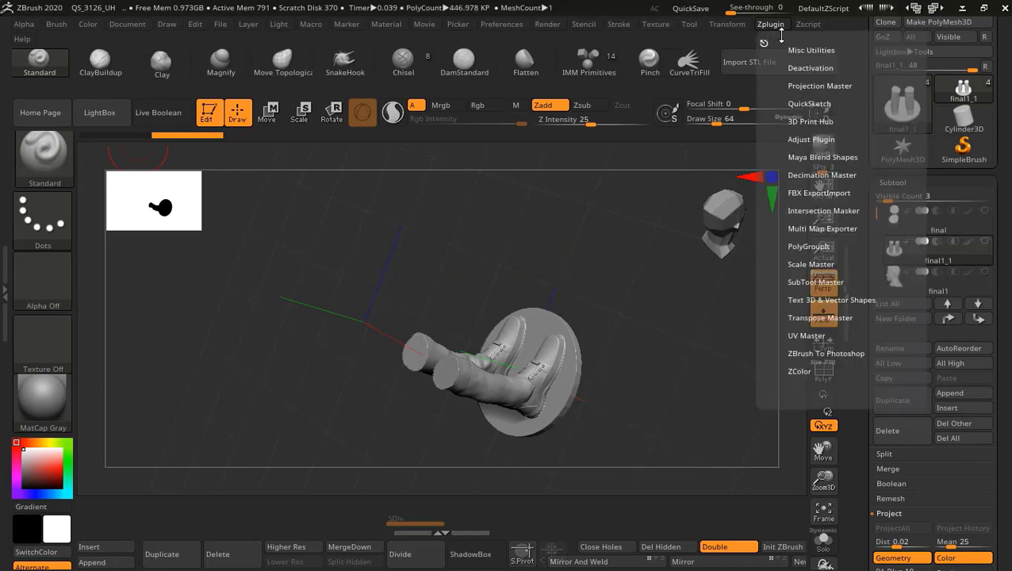
pyautogui.click(796, 123)
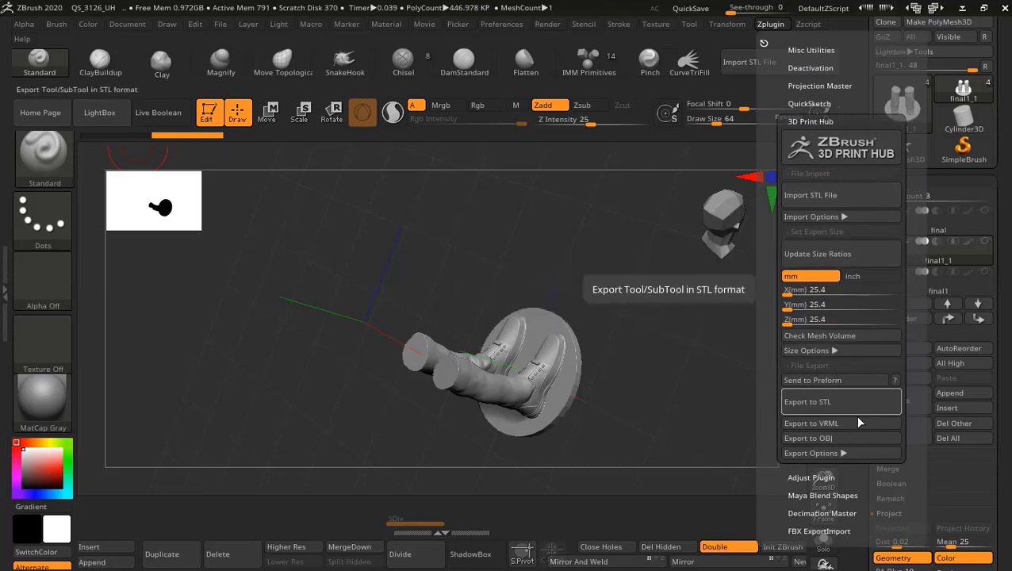
pyautogui.click(840, 453)
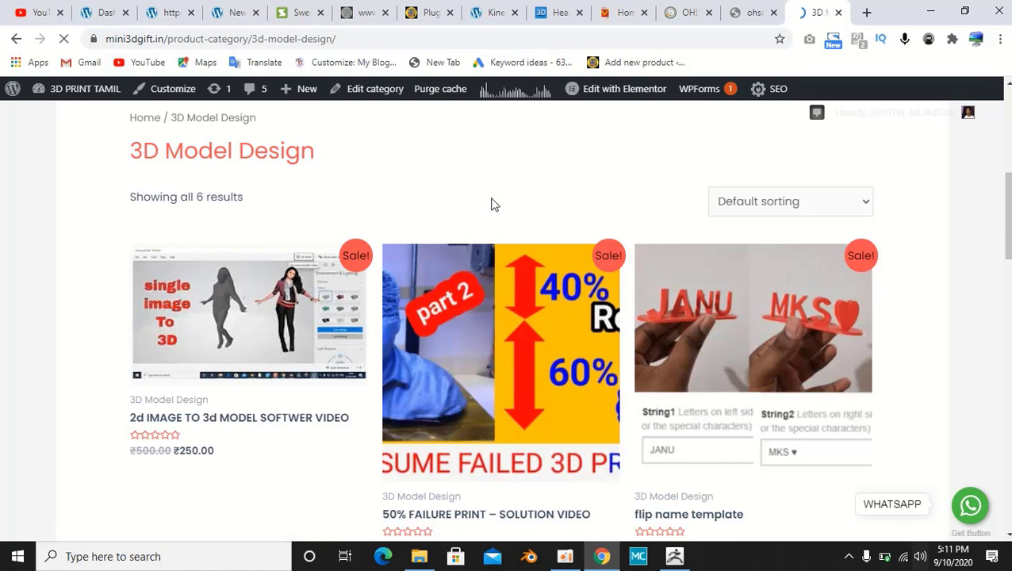
# Scroll the 3D Model Design listing to find the Paid 3D print design cource product
pyautogui.scroll(-1, 492, 204)
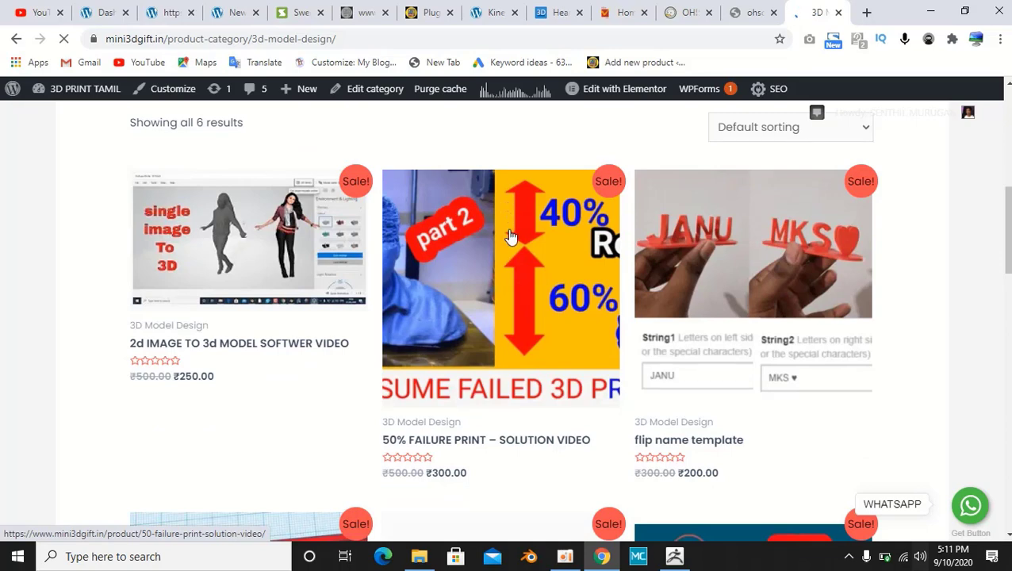
pyautogui.scroll(-5, 514, 232)
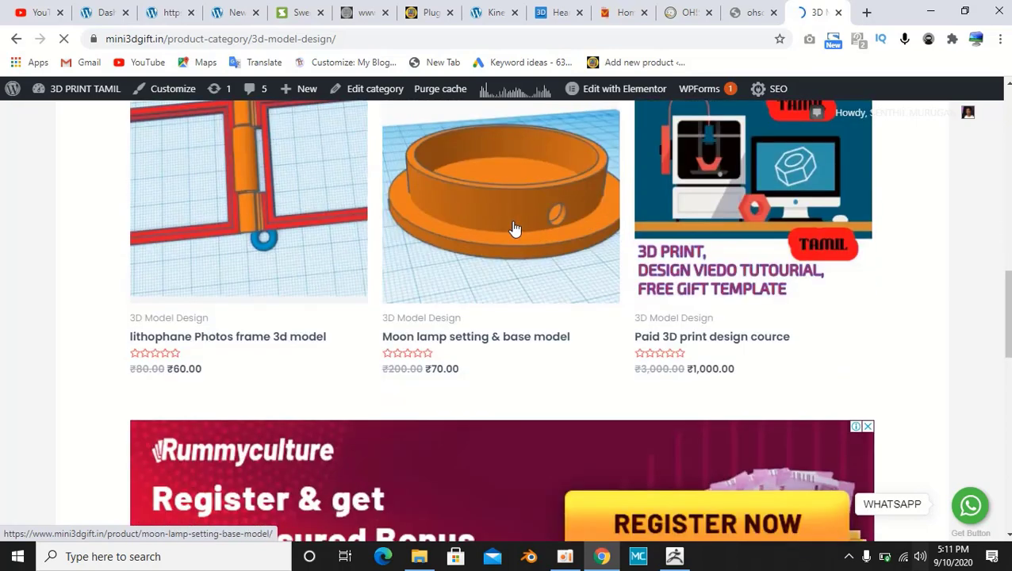
pyautogui.scroll(1, 515, 228)
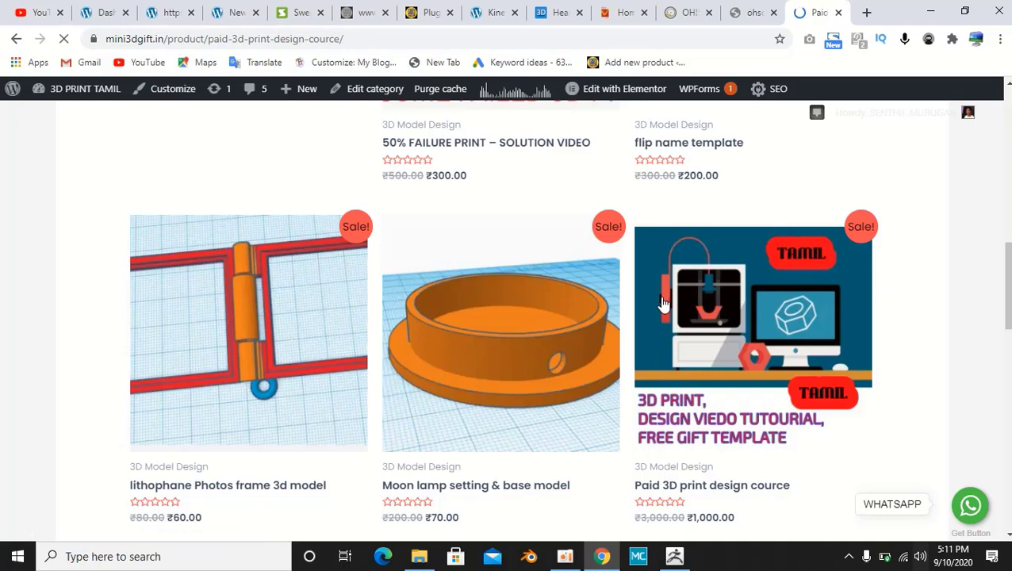
pyautogui.scroll(3, 603, 308)
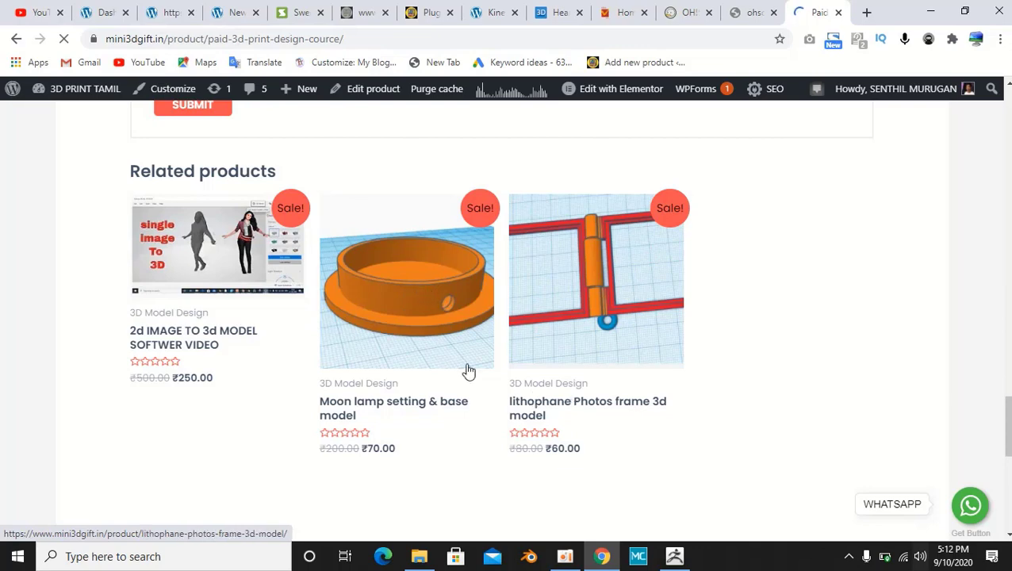
# Scroll through the course lesson list up to the title and ₹1,000.00 price
pyautogui.scroll(-2, 591, 329)
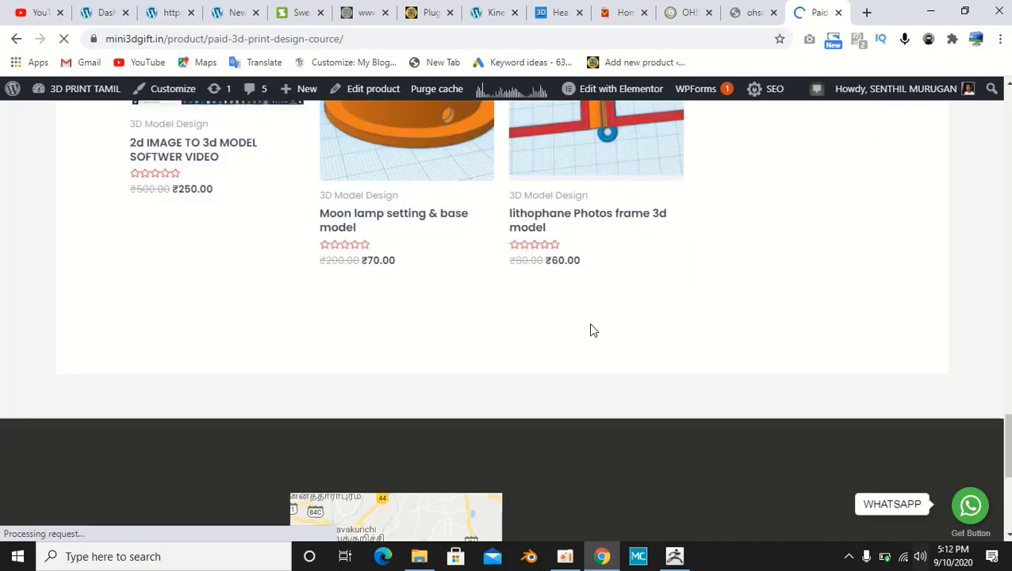
pyautogui.scroll(5, 527, 426)
pyautogui.scroll(-2, 539, 421)
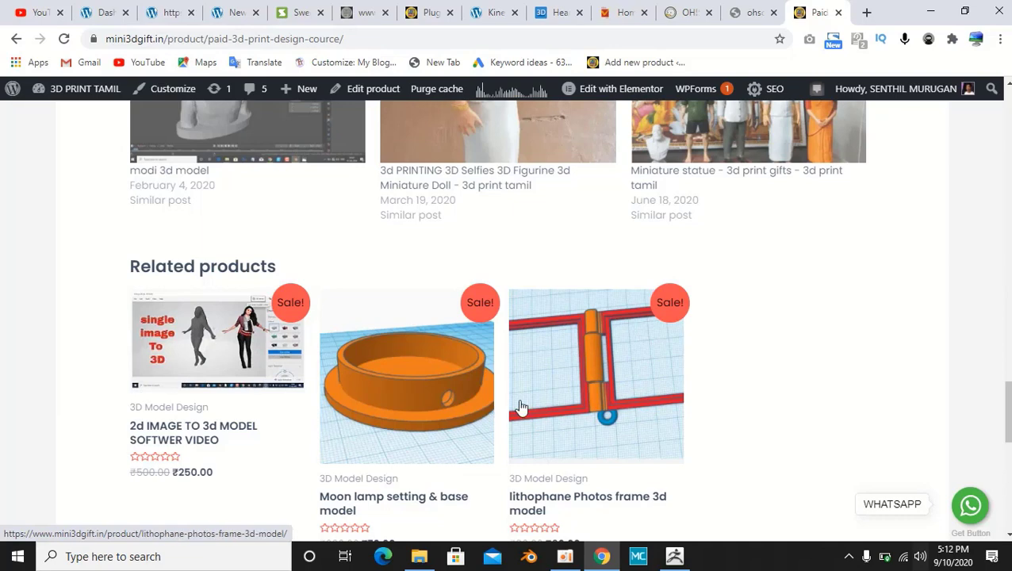
pyautogui.scroll(1, 448, 406)
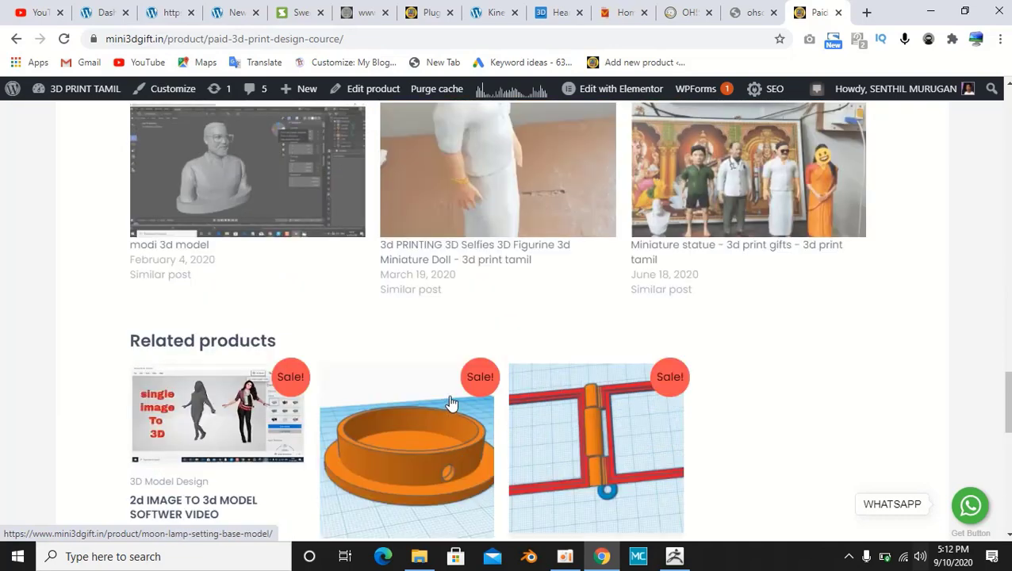
pyautogui.scroll(2, 460, 400)
pyautogui.scroll(-2, 479, 389)
pyautogui.scroll(10, 476, 384)
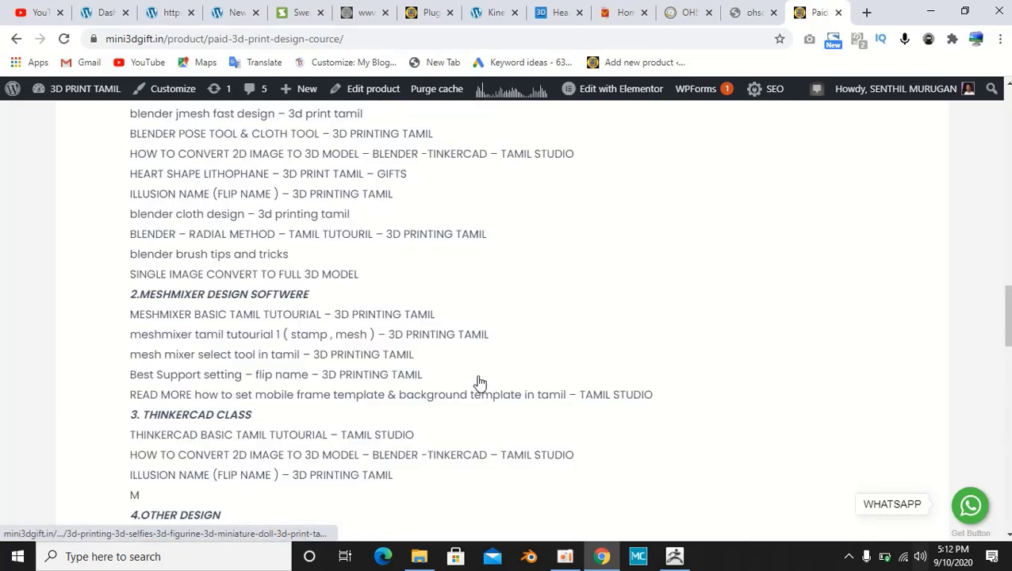
pyautogui.scroll(8, 470, 386)
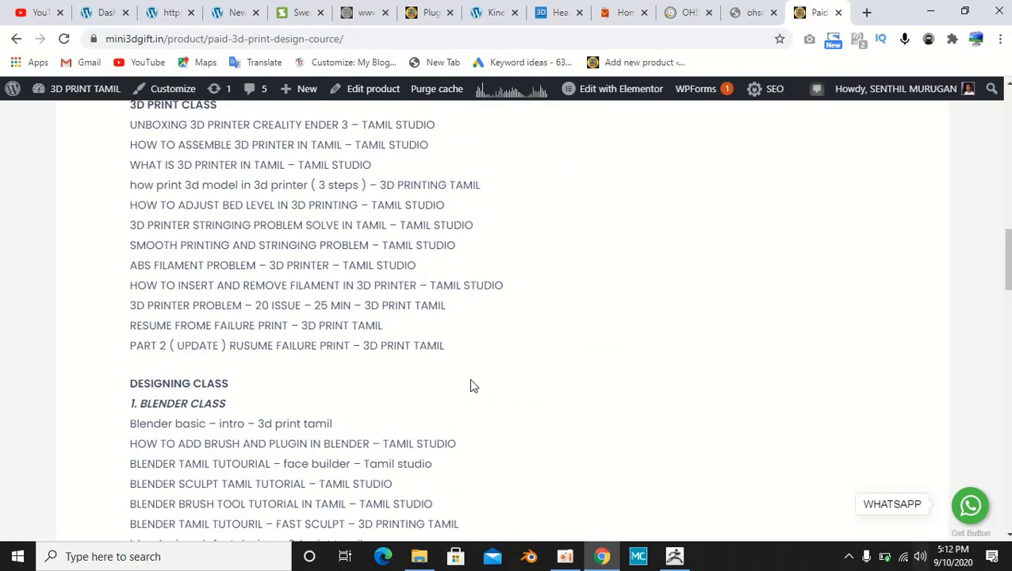
pyautogui.scroll(3, 472, 379)
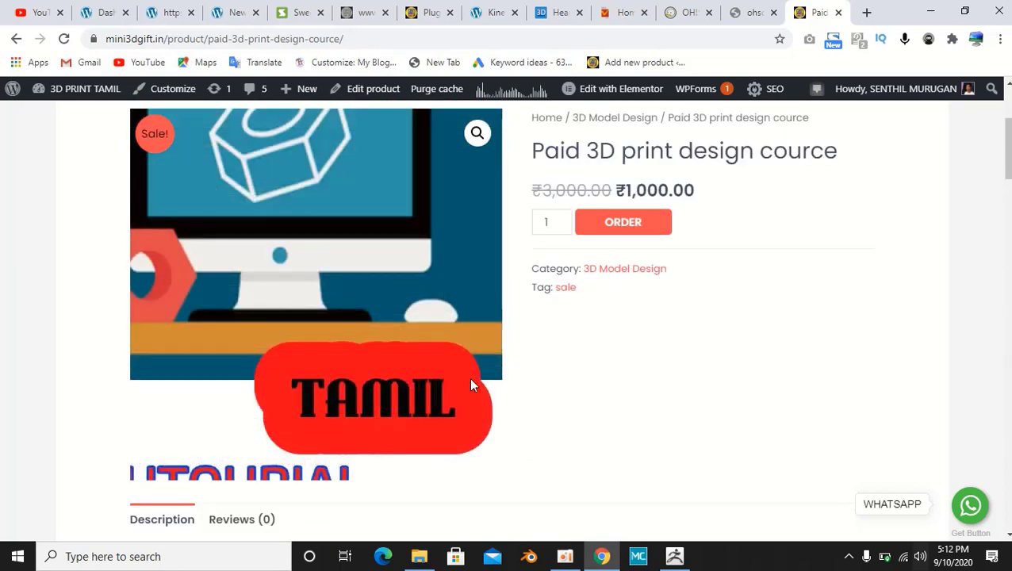
pyautogui.scroll(1, 470, 385)
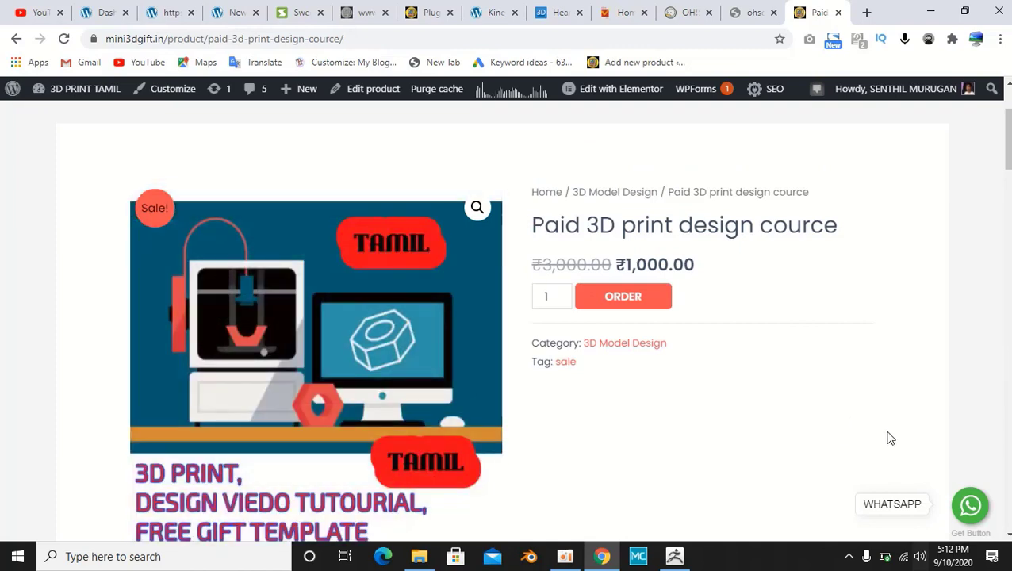